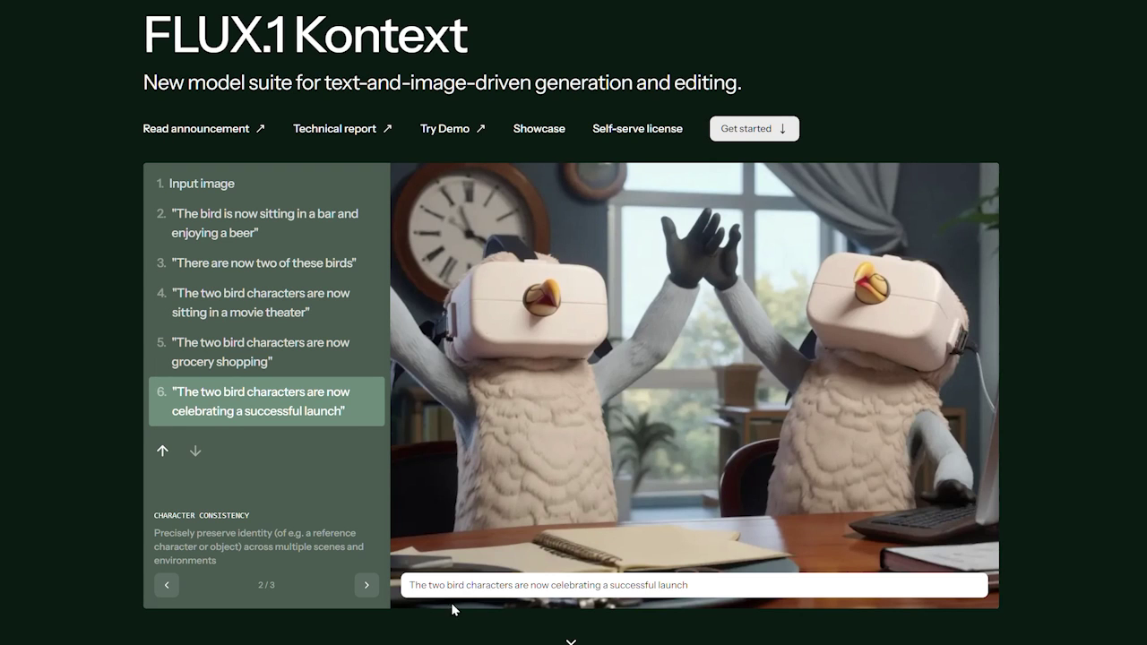
Advance the FLUX.1 Kontext carousel to the typography and contextual understanding examples.
click(367, 585)
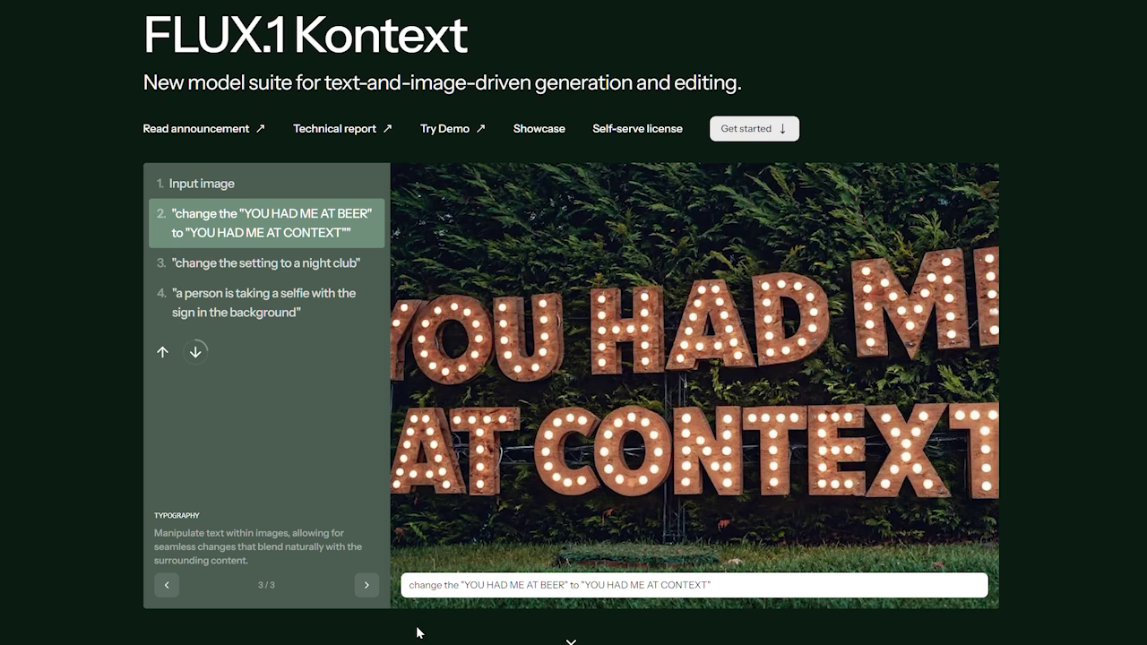
click(366, 585)
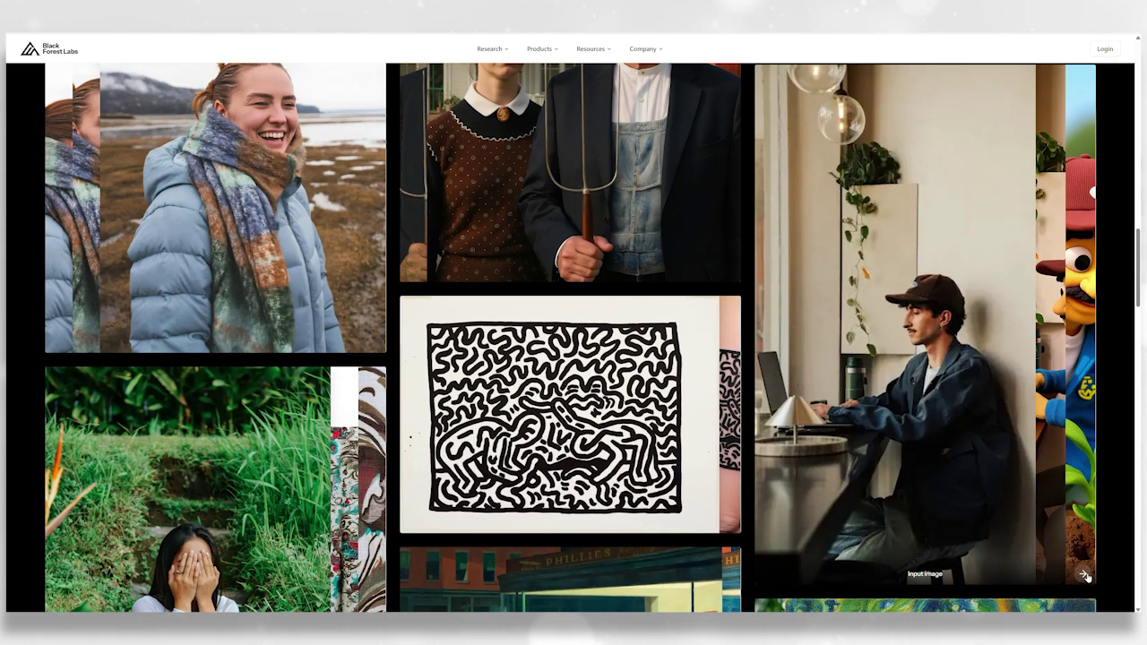
Reveal the claymation, fabric close-up and daytime diner edits on the first gallery cards.
click(1083, 575)
click(1084, 575)
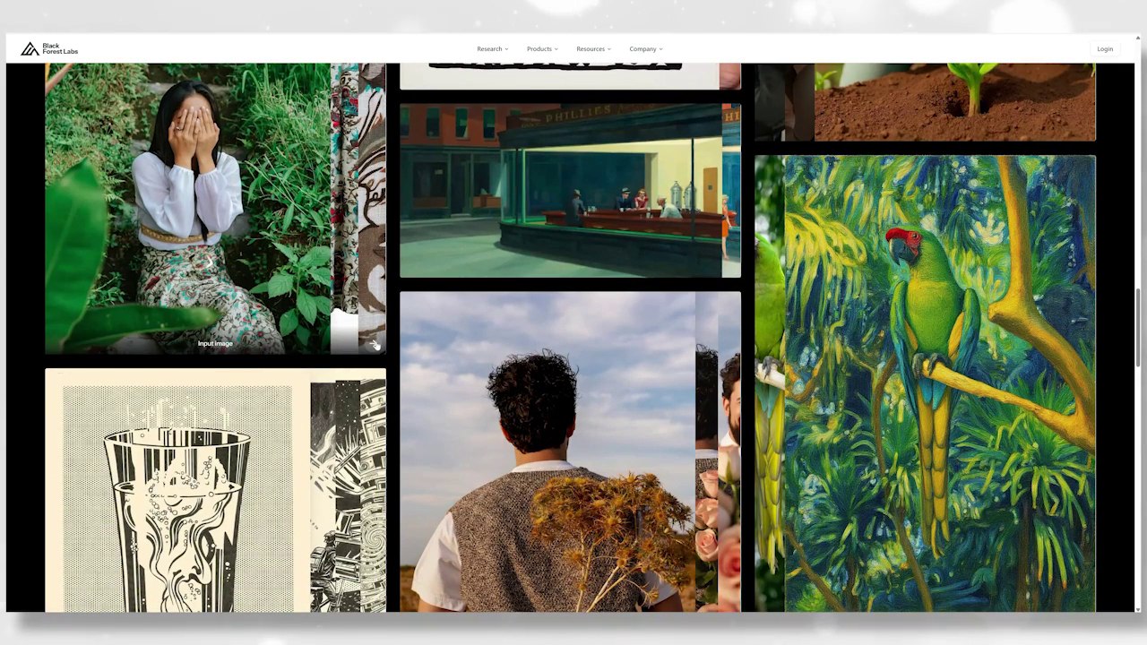
click(374, 344)
click(374, 346)
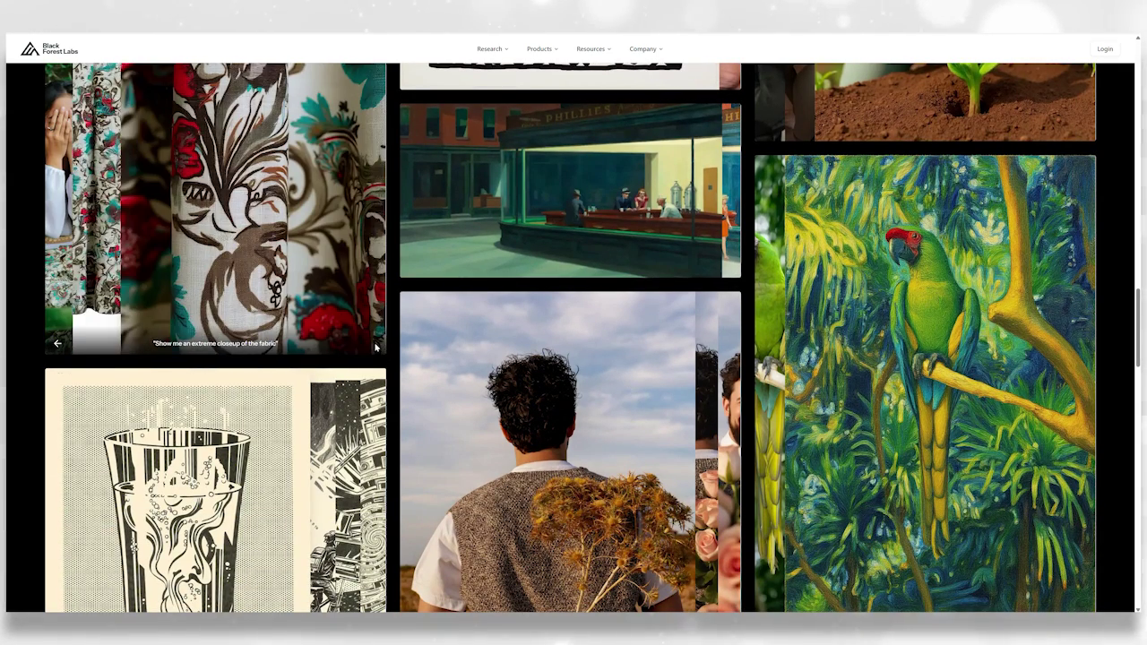
click(729, 268)
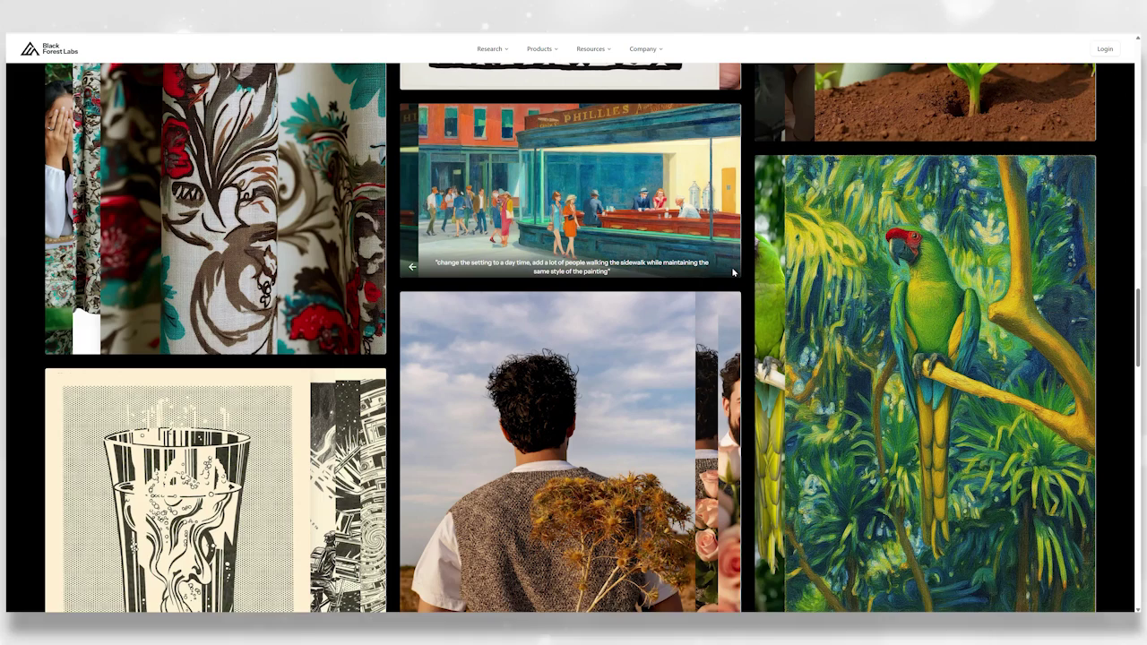
Further down, show the smiling man holding roses edit.
mouse_move(1089, 538)
scroll(1089, 479, down, 2)
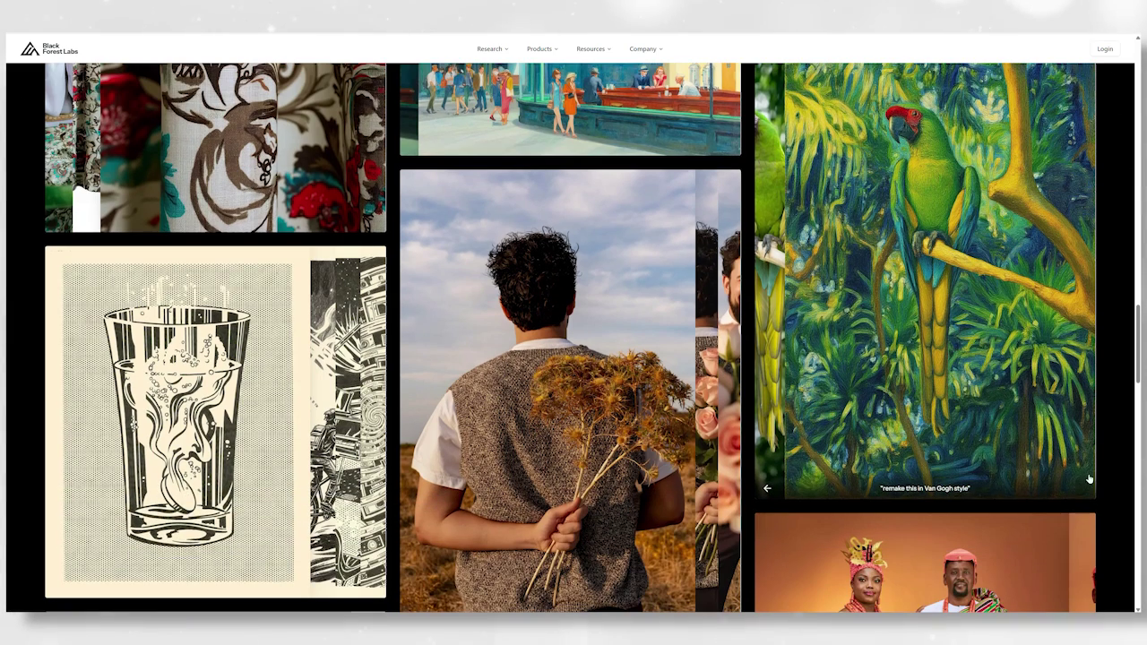
scroll(730, 533, down, 1)
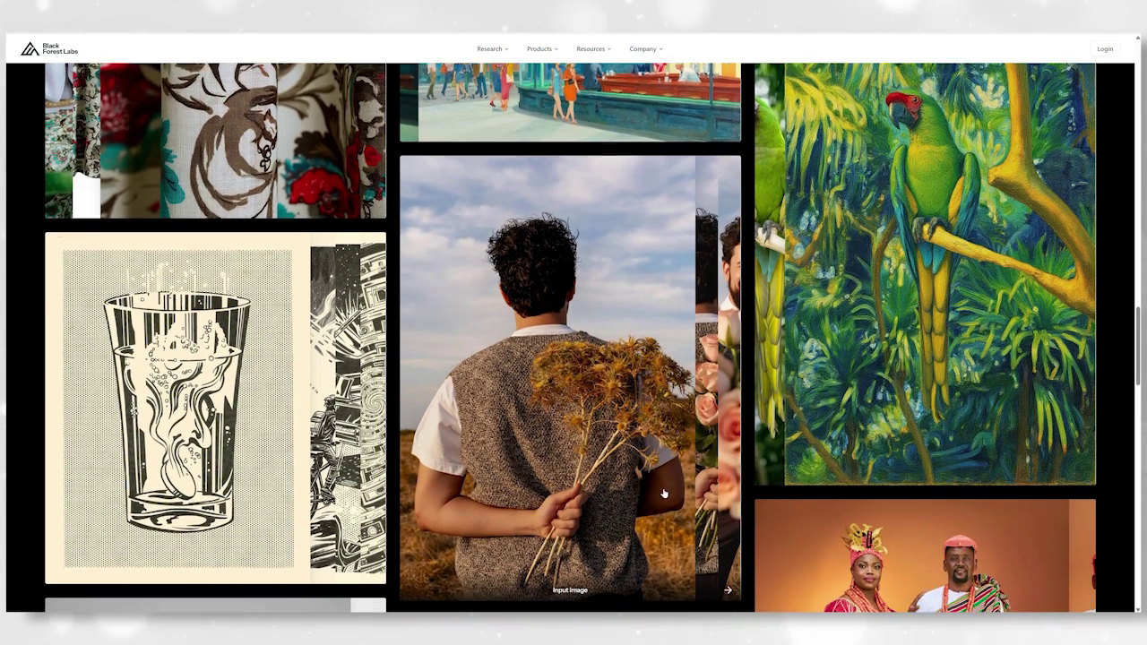
click(729, 539)
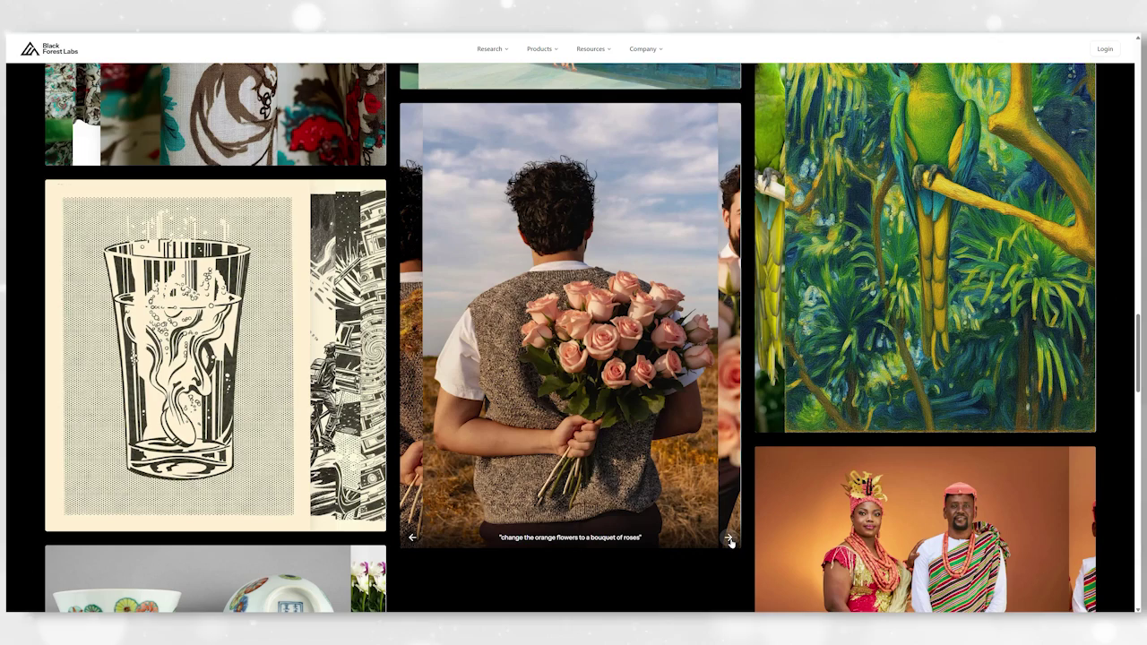
click(729, 539)
Show the black patterned vase edit of the bowls and the couple as wooden dolls.
scroll(730, 540, down, 1)
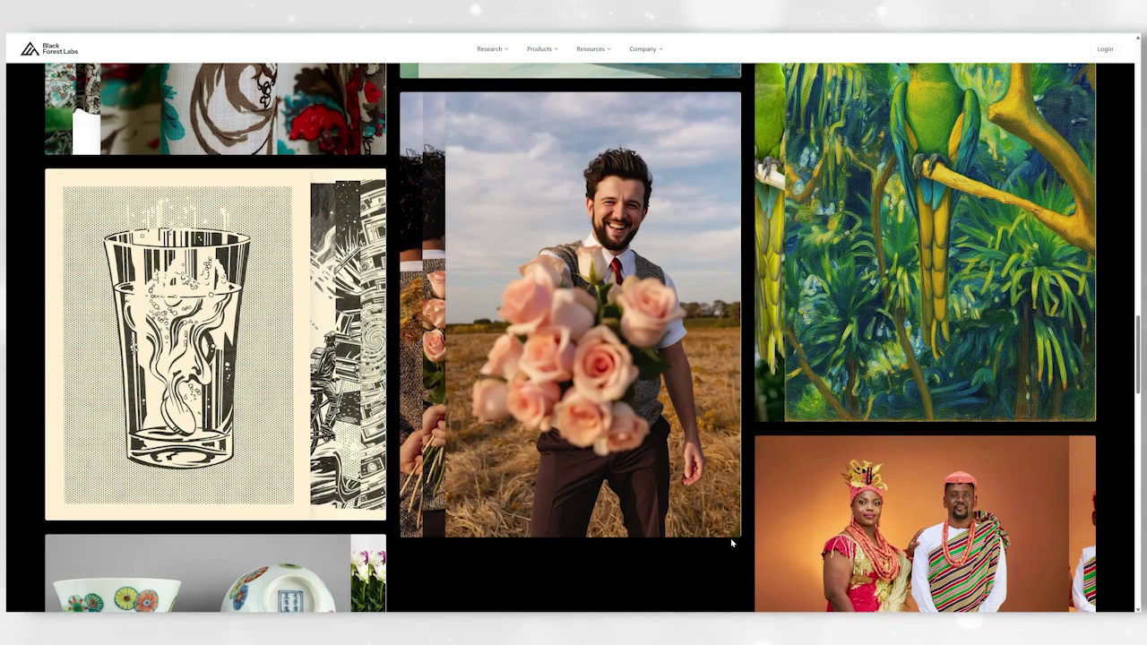
scroll(729, 541, down, 2)
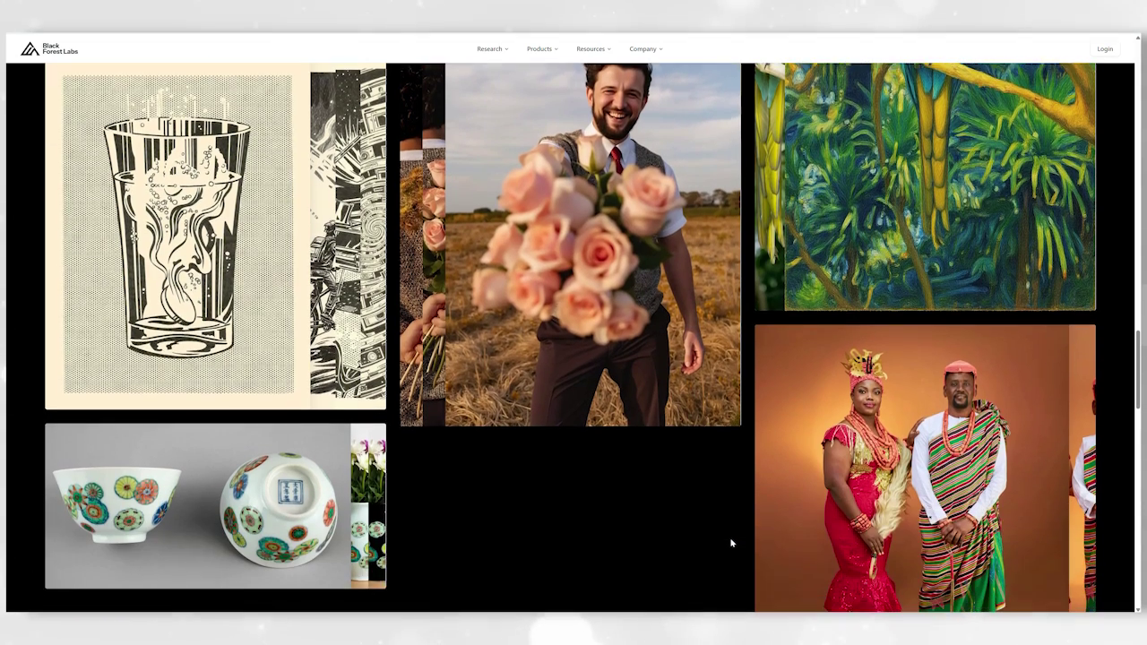
click(374, 524)
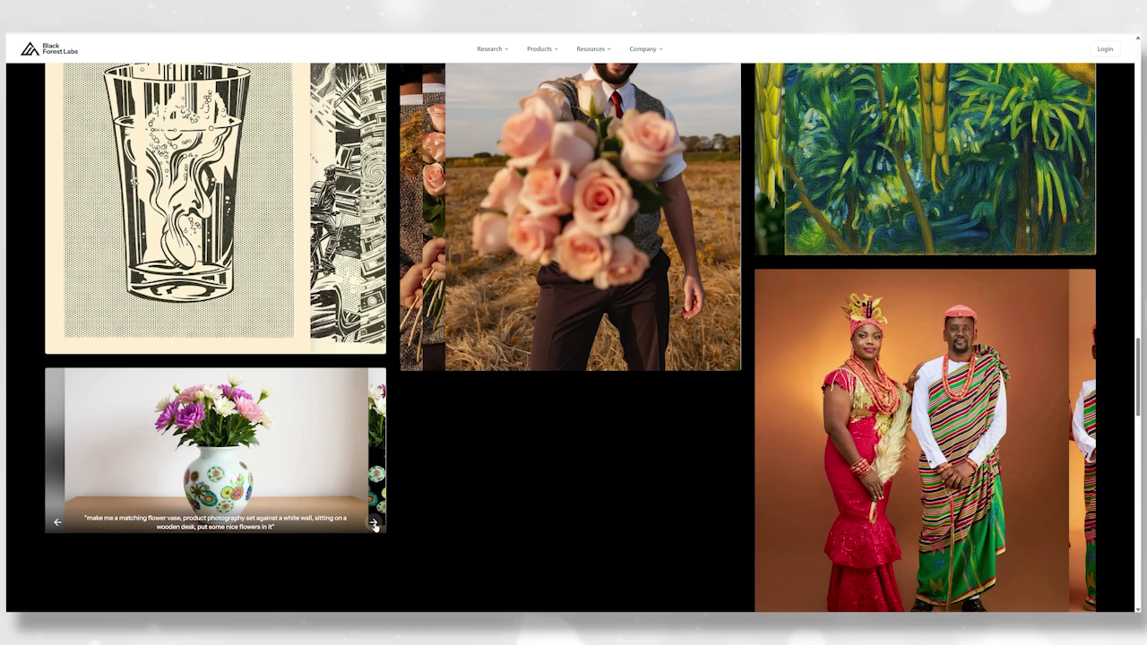
click(373, 524)
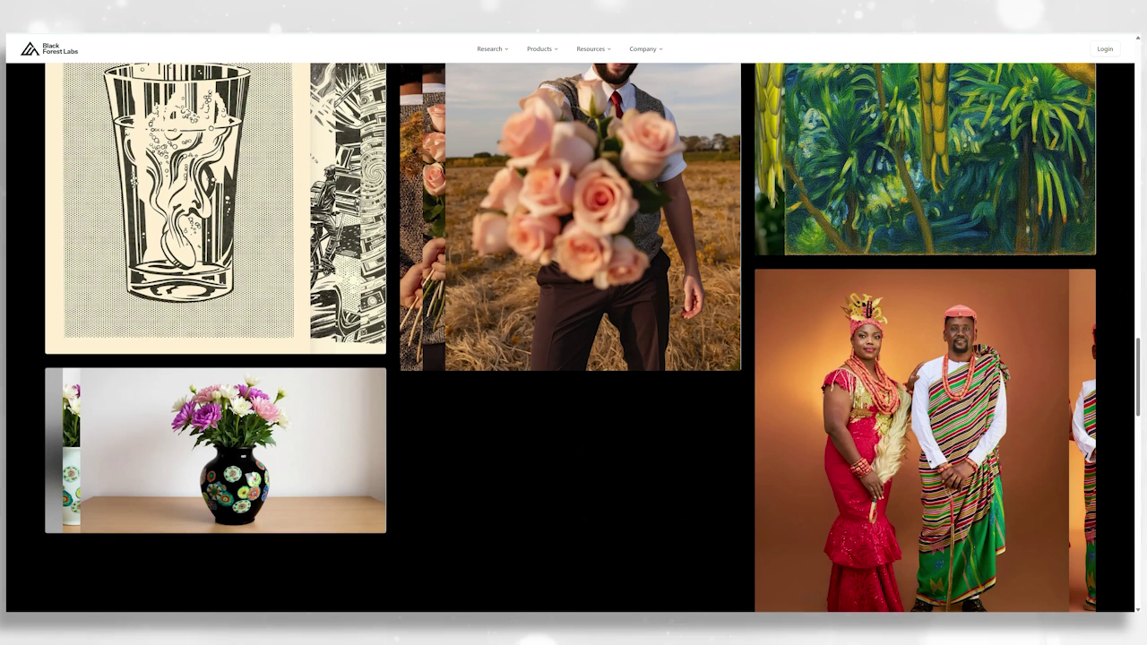
scroll(1136, 543, down, 1)
click(1083, 570)
click(1083, 569)
click(1083, 570)
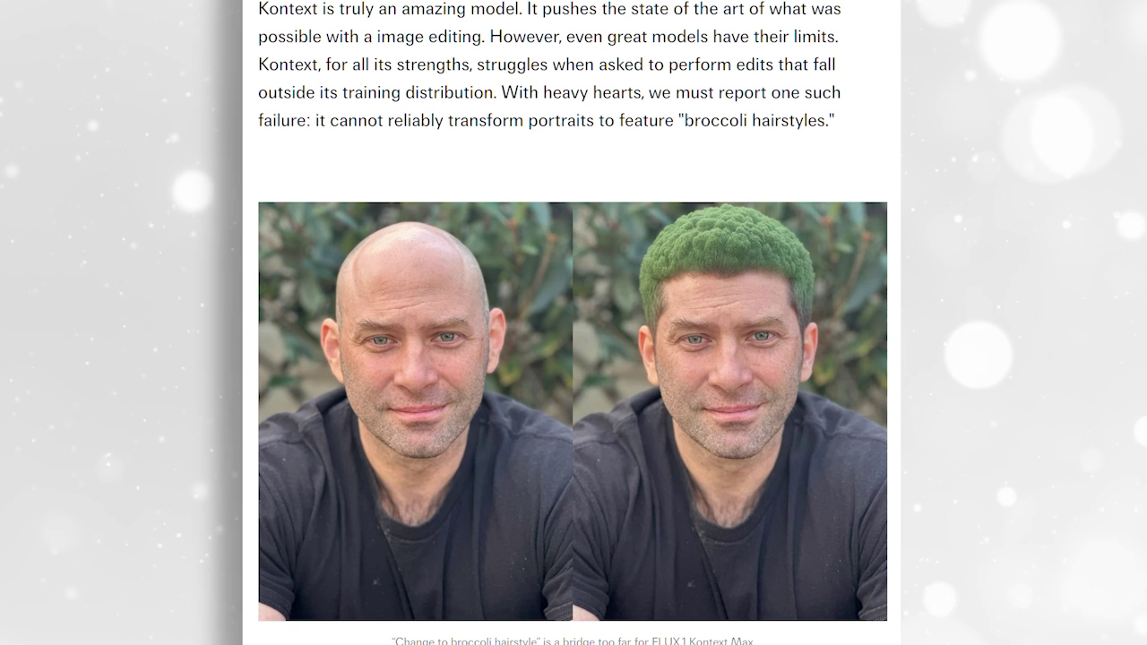
Scroll the fal.ai article past the broccoli hairstyle comparison to the Kontext LoRA trainer links.
scroll(573, 358, down, 1)
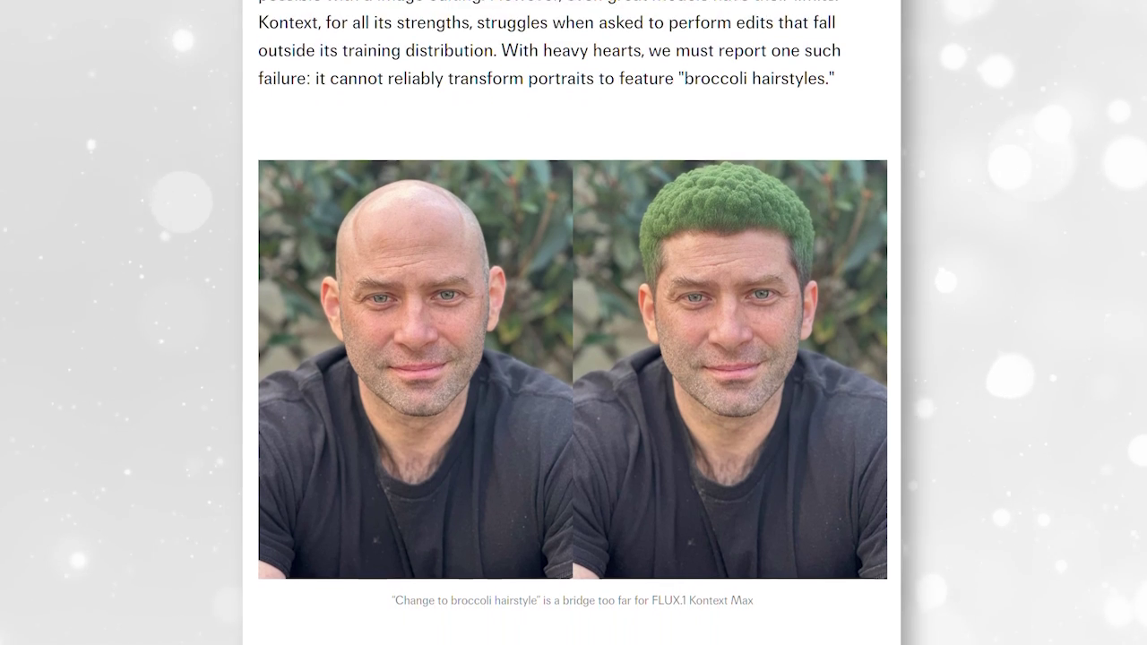
scroll(573, 358, down, 3)
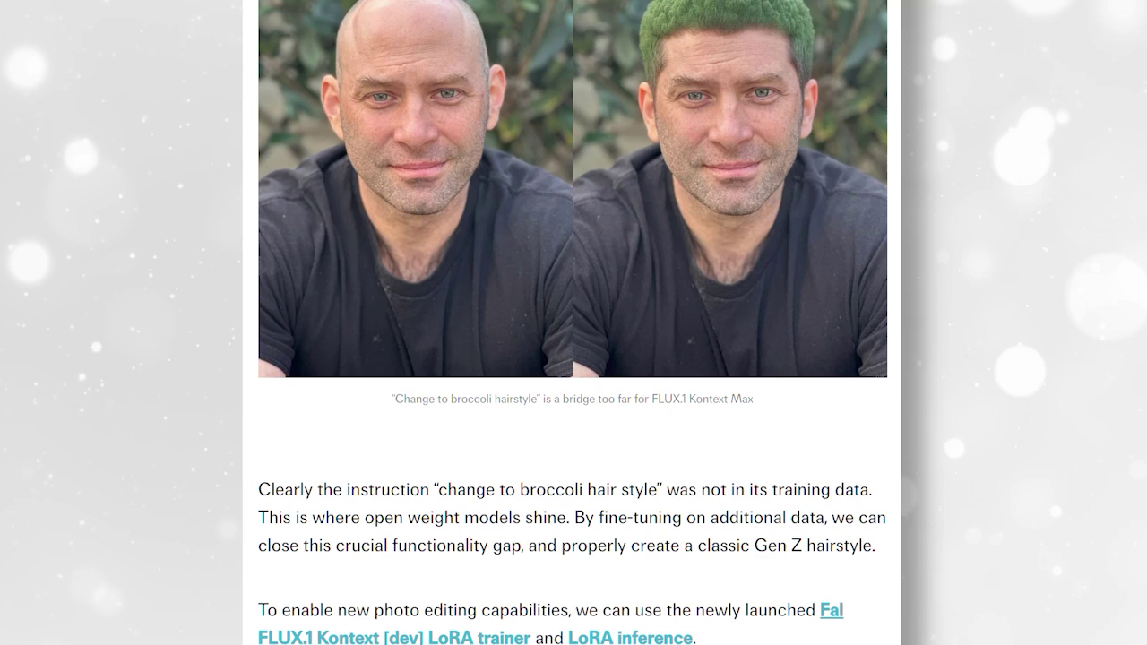
scroll(573, 359, down, 1)
scroll(573, 358, down, 1)
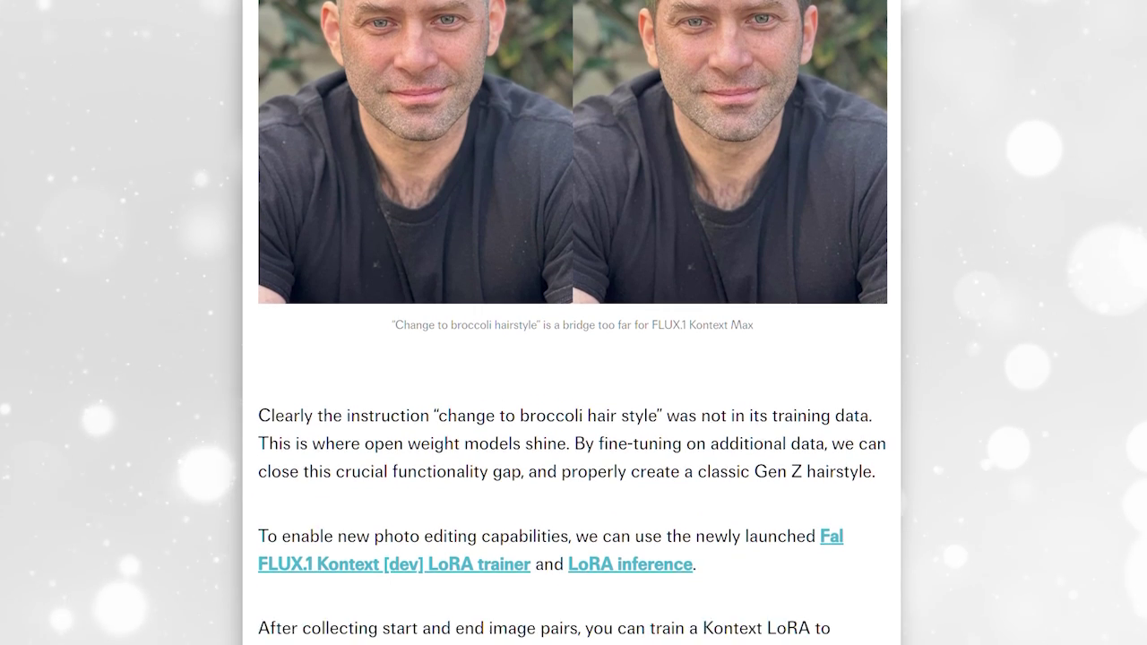
scroll(574, 358, down, 6)
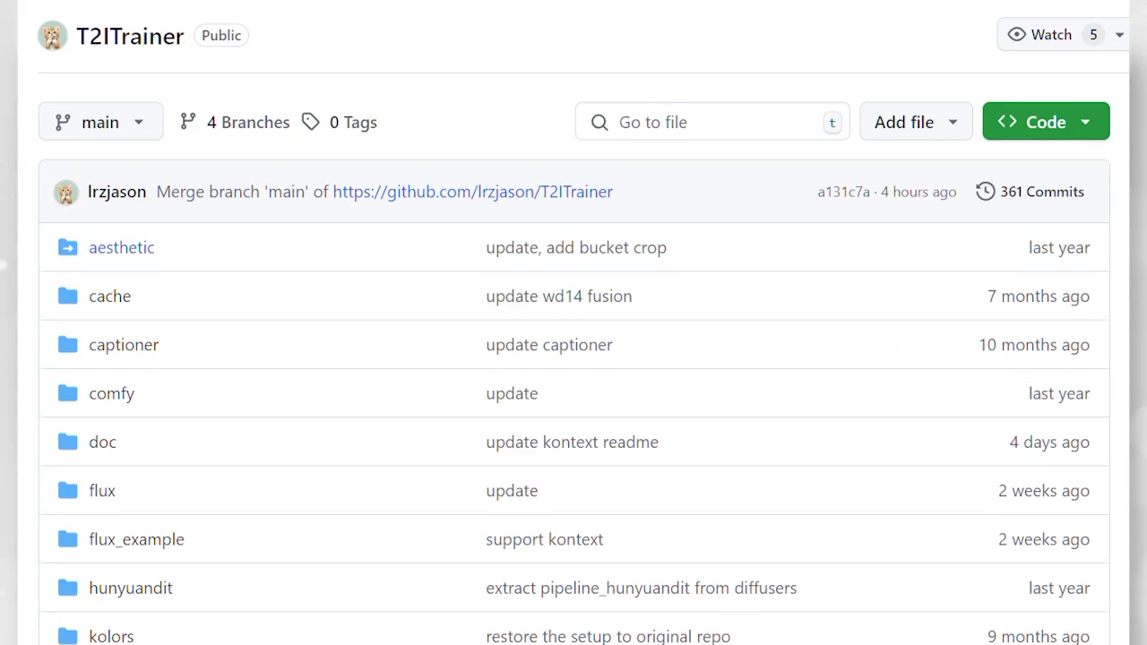
Scroll the T2ITrainer repository down to the README's Model Downloads and Folder Structure sections.
scroll(573, 358, down, 5)
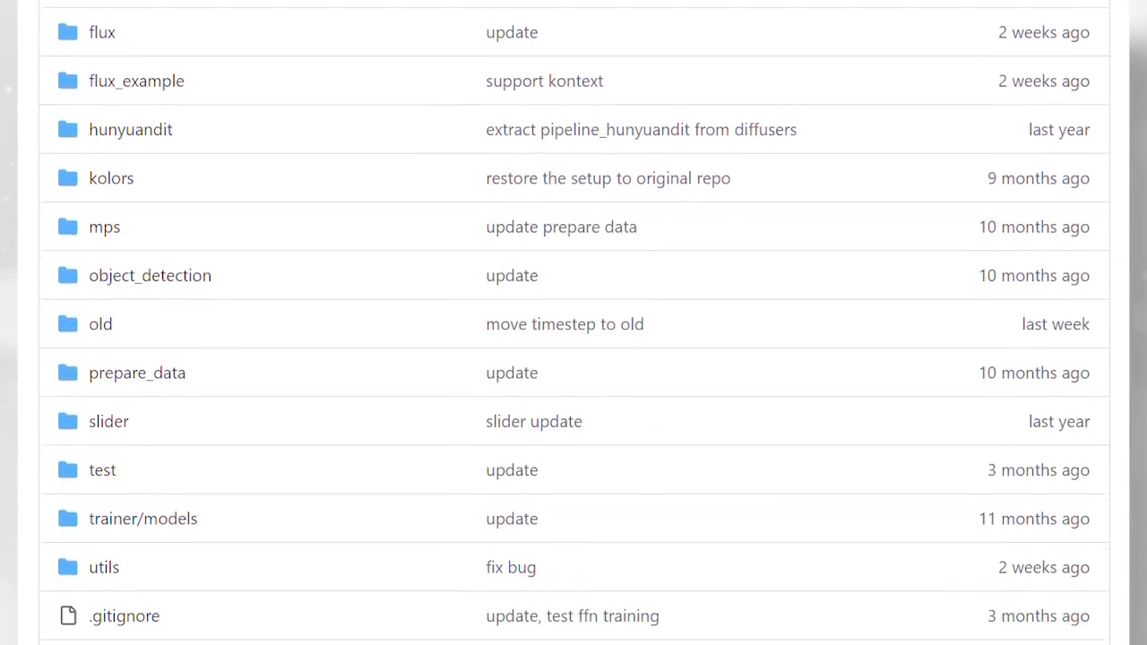
scroll(574, 323, down, 13)
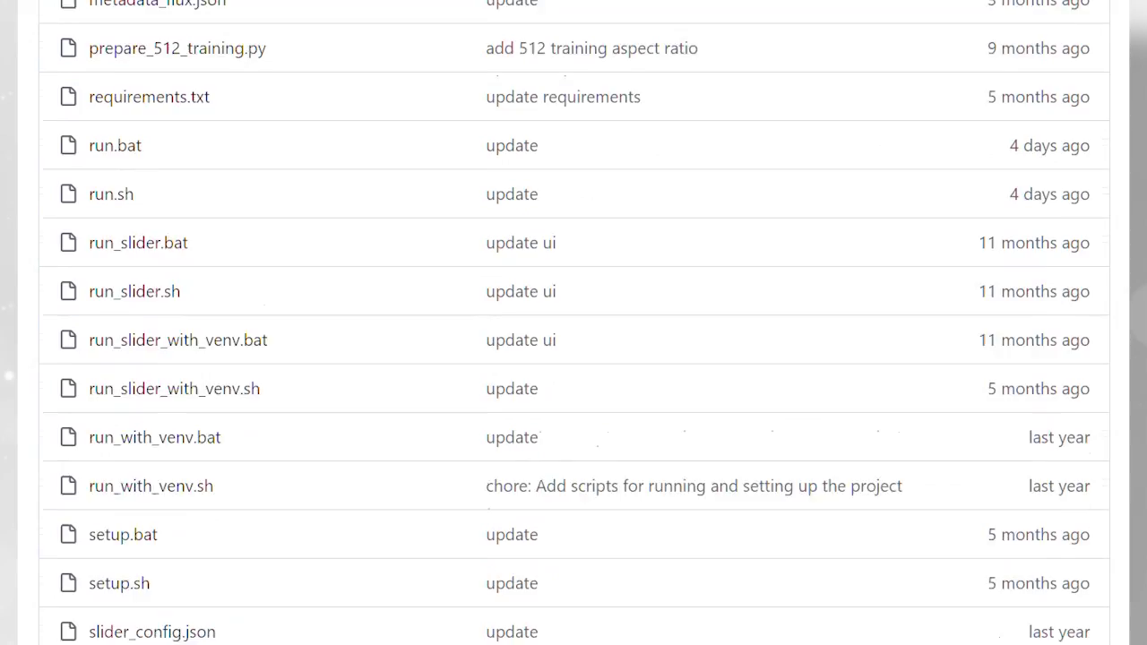
scroll(1003, 543, down, 12)
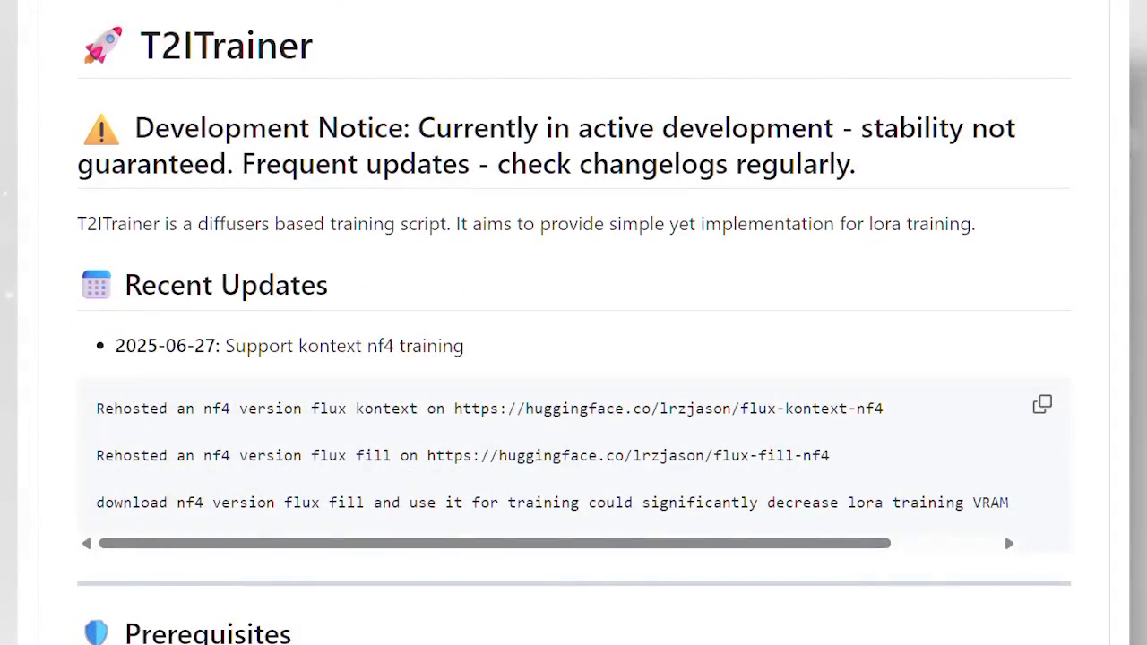
scroll(1003, 459, down, 4)
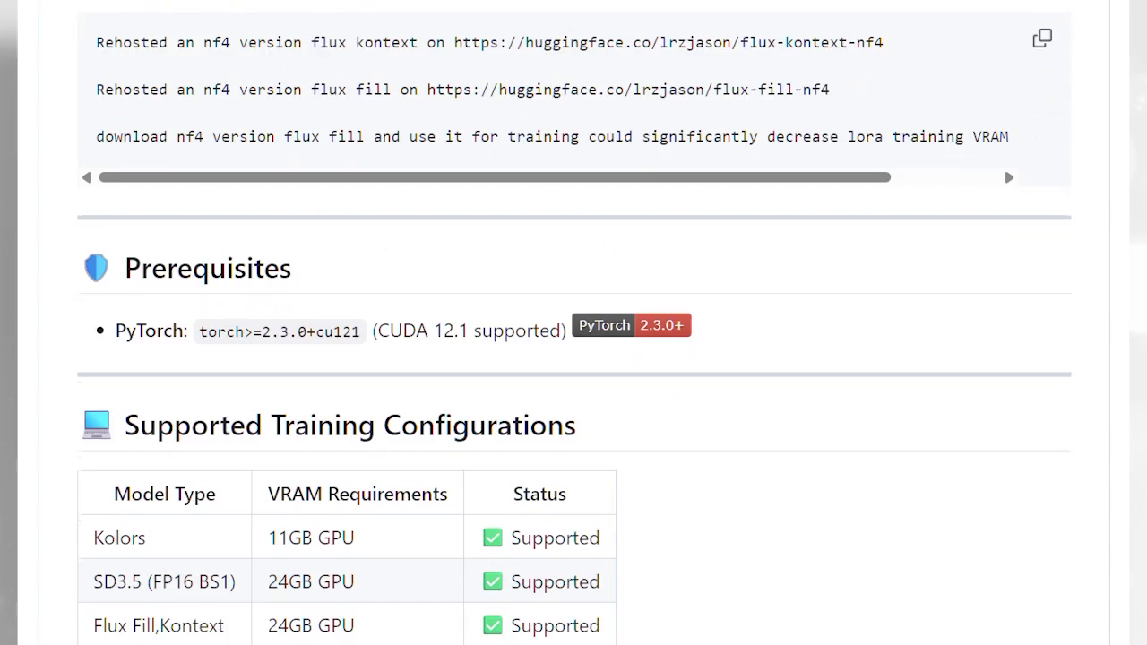
scroll(574, 322, down, 4)
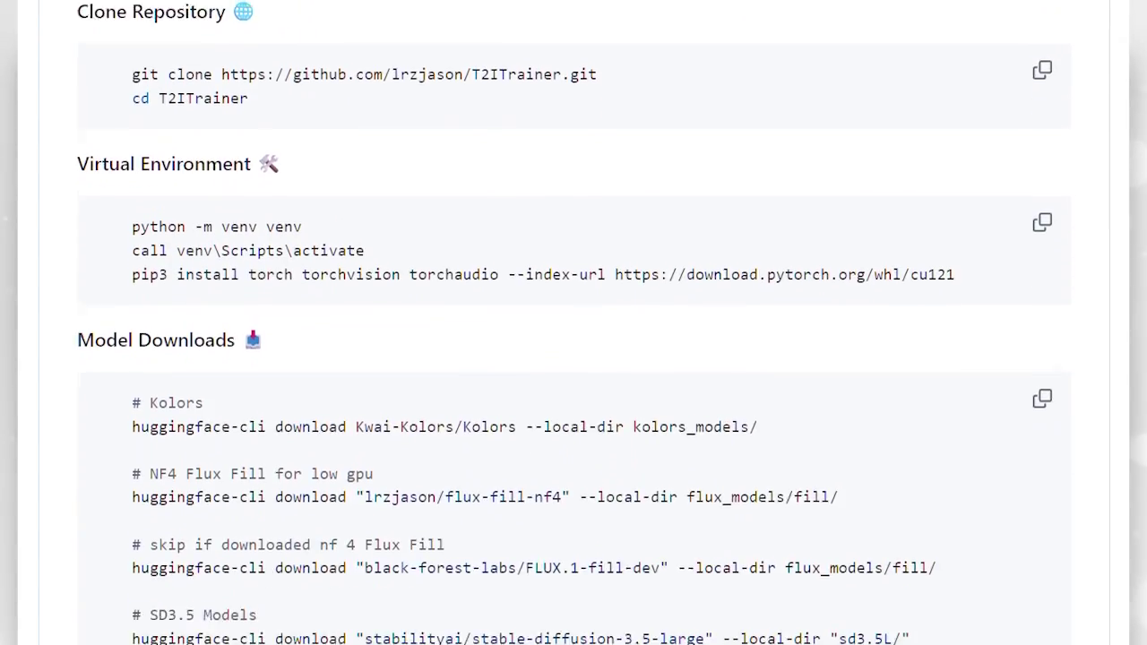
scroll(573, 322, down, 1)
scroll(574, 322, down, 4)
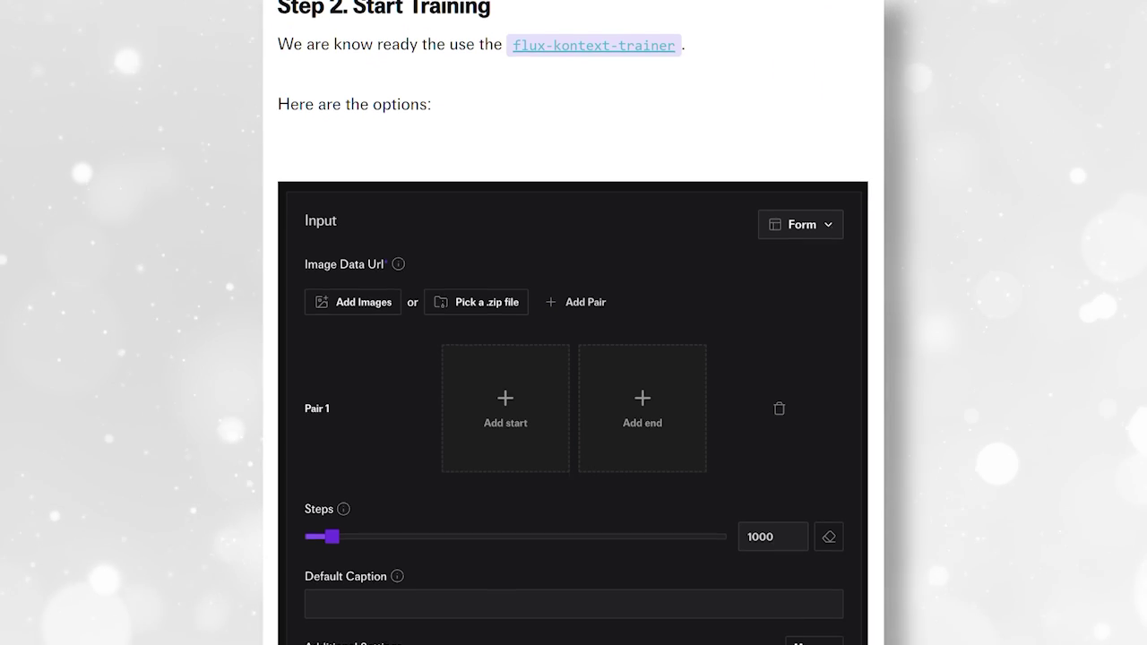
Scroll the fal.ai guide from Step 2 Start Training down to Step 4 LoRA Inference.
scroll(573, 323, down, 4)
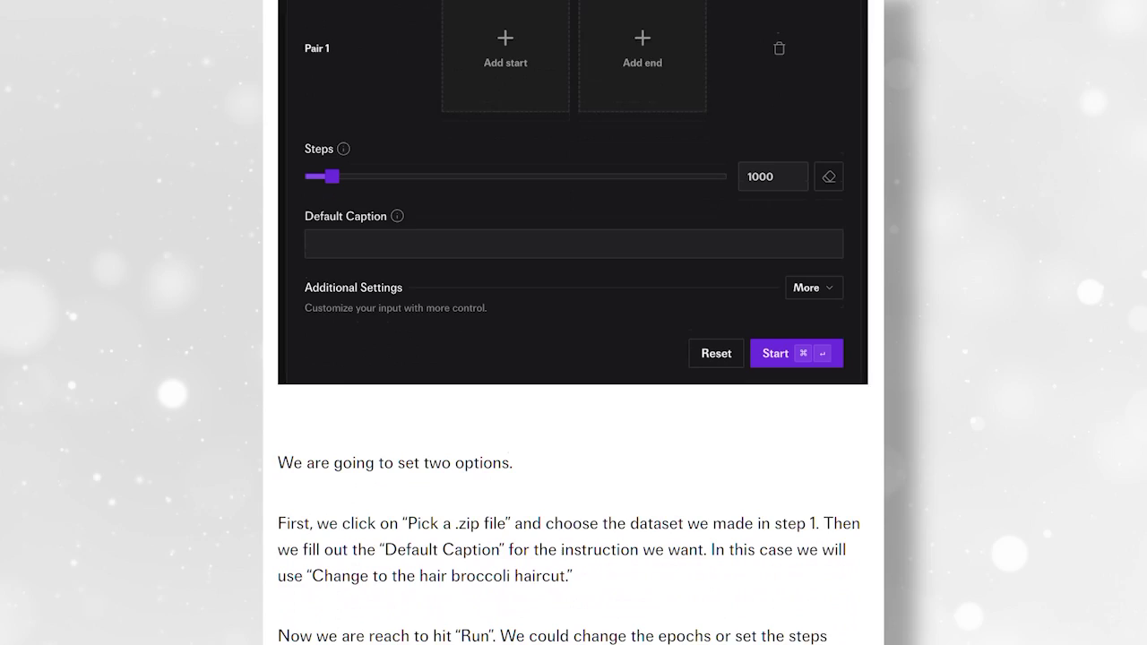
scroll(574, 322, down, 4)
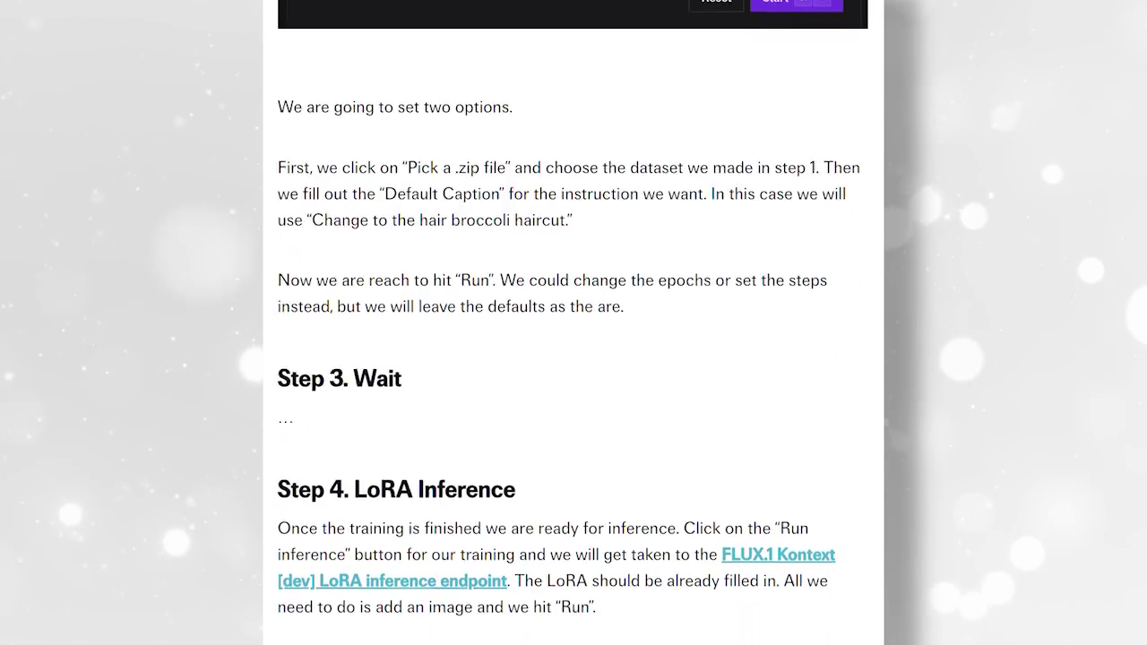
scroll(573, 323, down, 2)
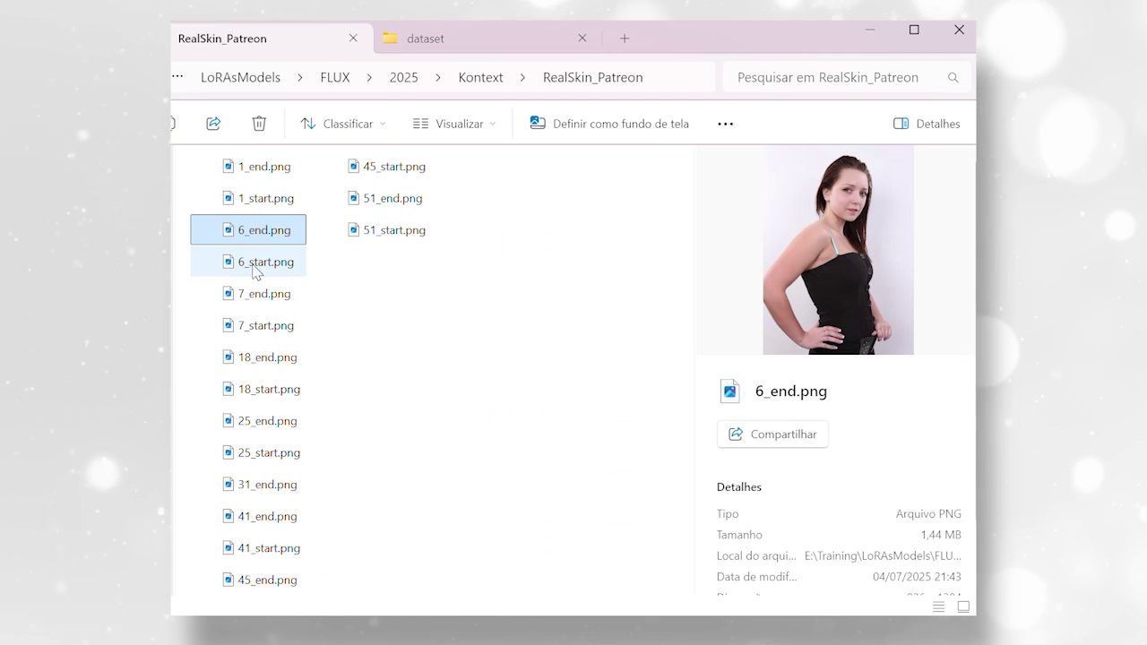
Preview the 1, 6 and 7 _start and _end skin images in the RealSkin_Patreon folder.
click(254, 268)
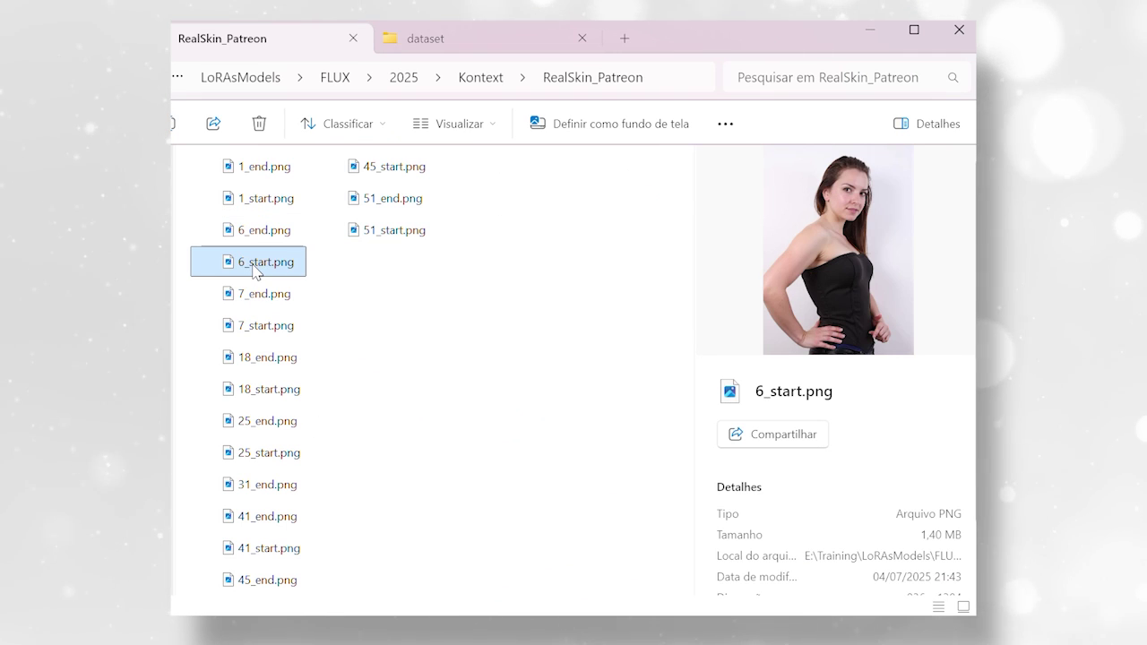
key(Down)
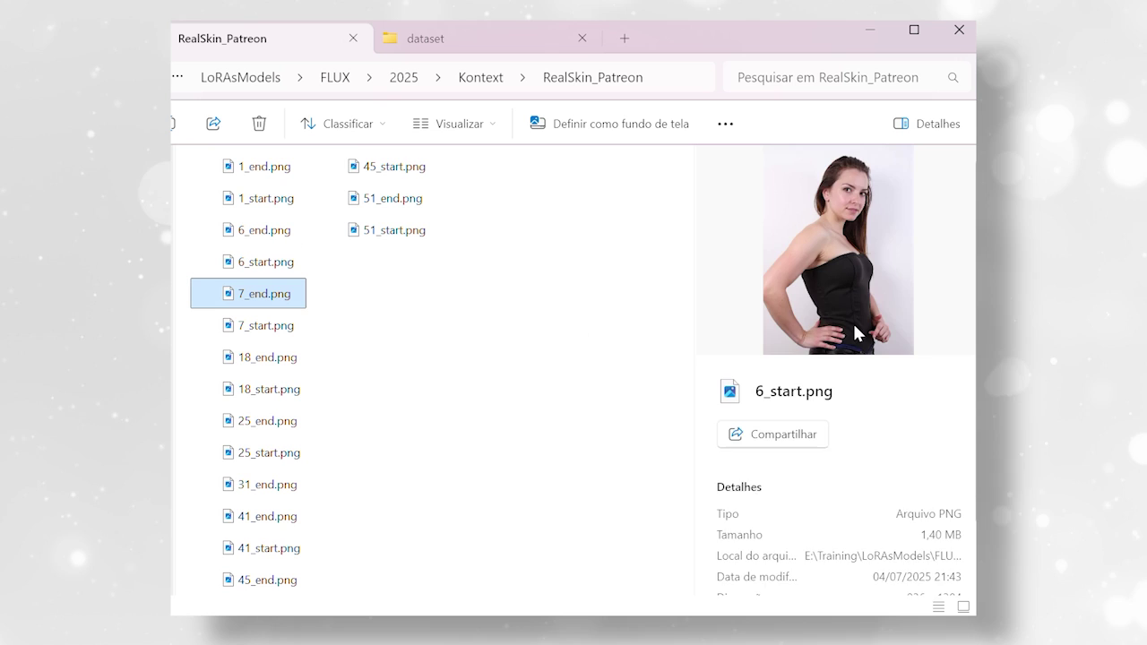
key(Down)
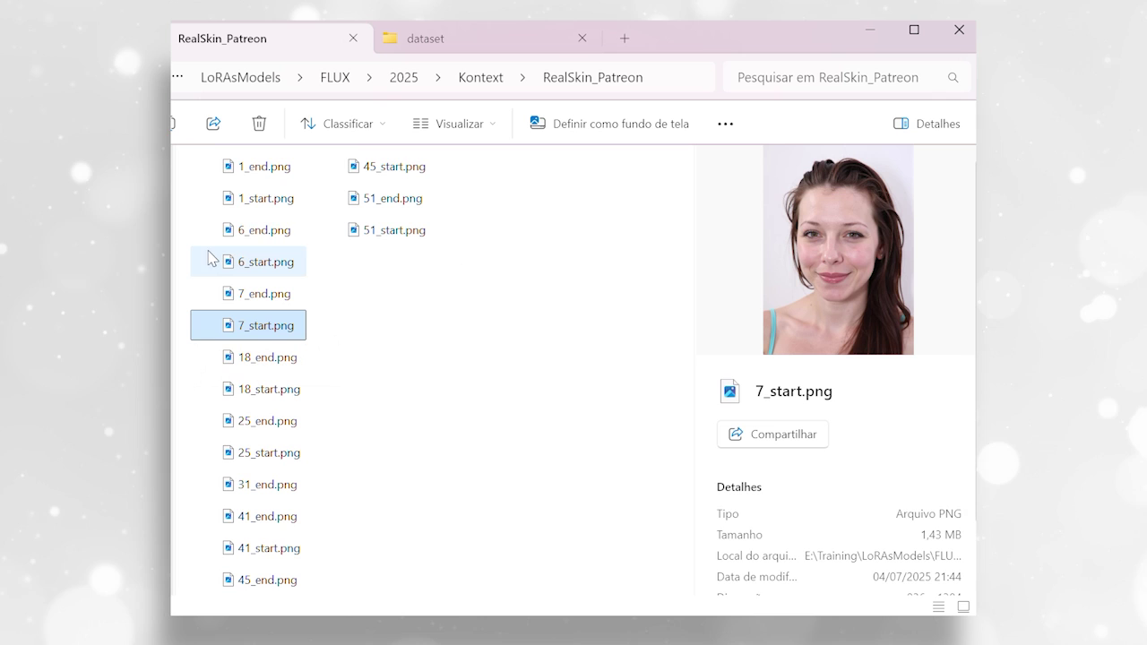
click(267, 230)
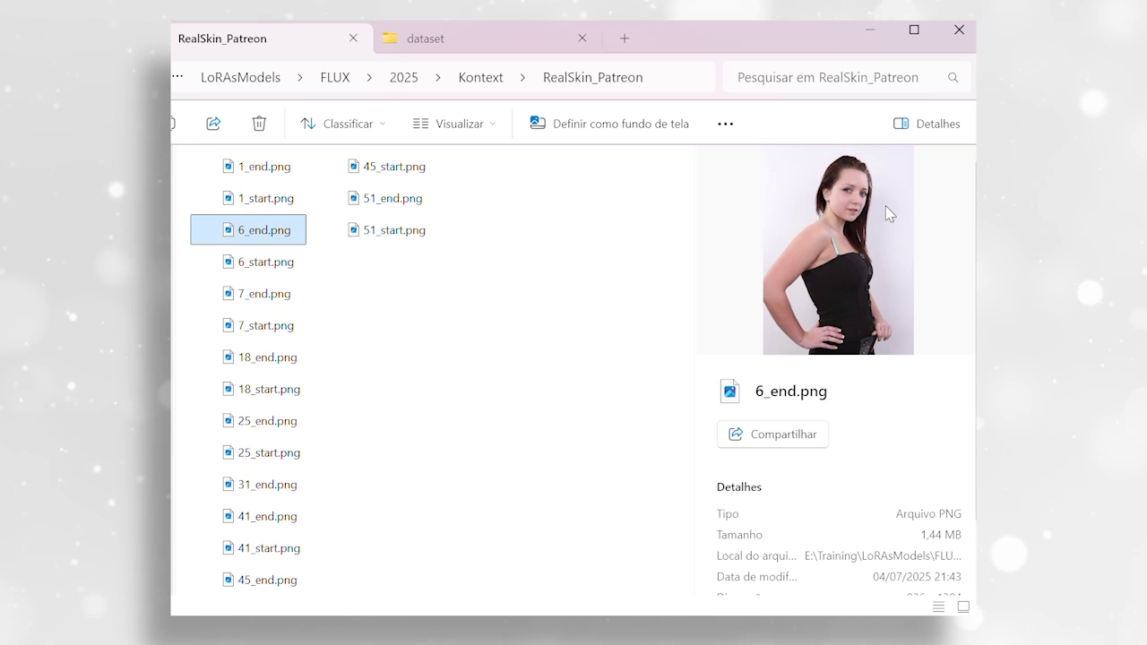
key(Up)
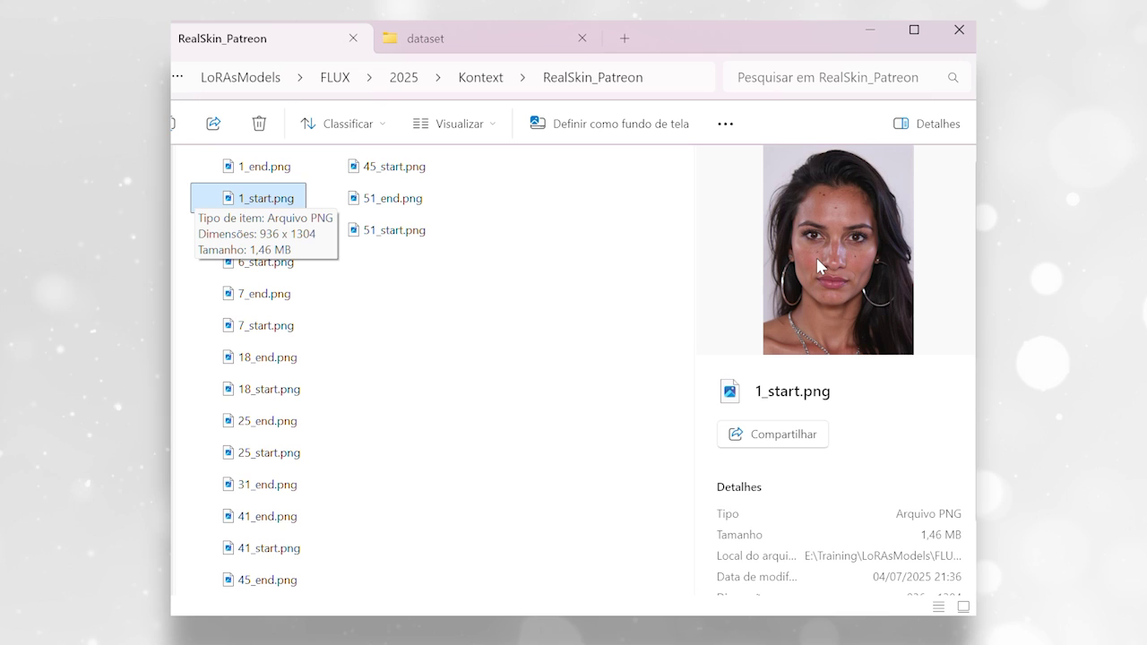
key(Up)
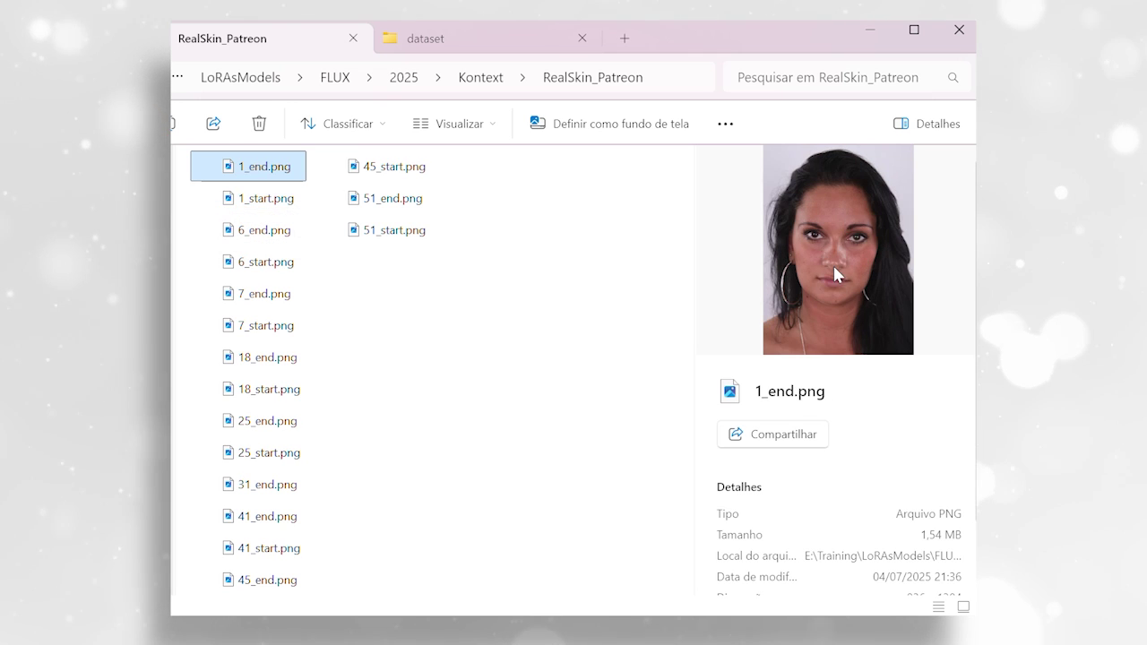
key(Down)
key(Down)
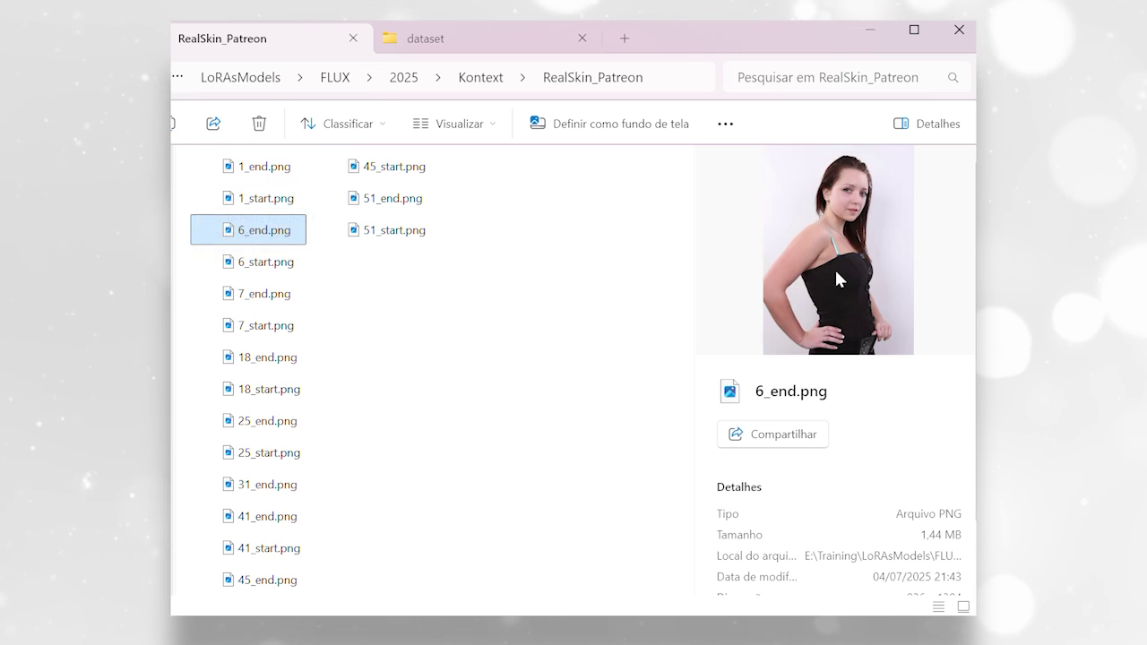
key(Down)
key(Down)
key(Down)
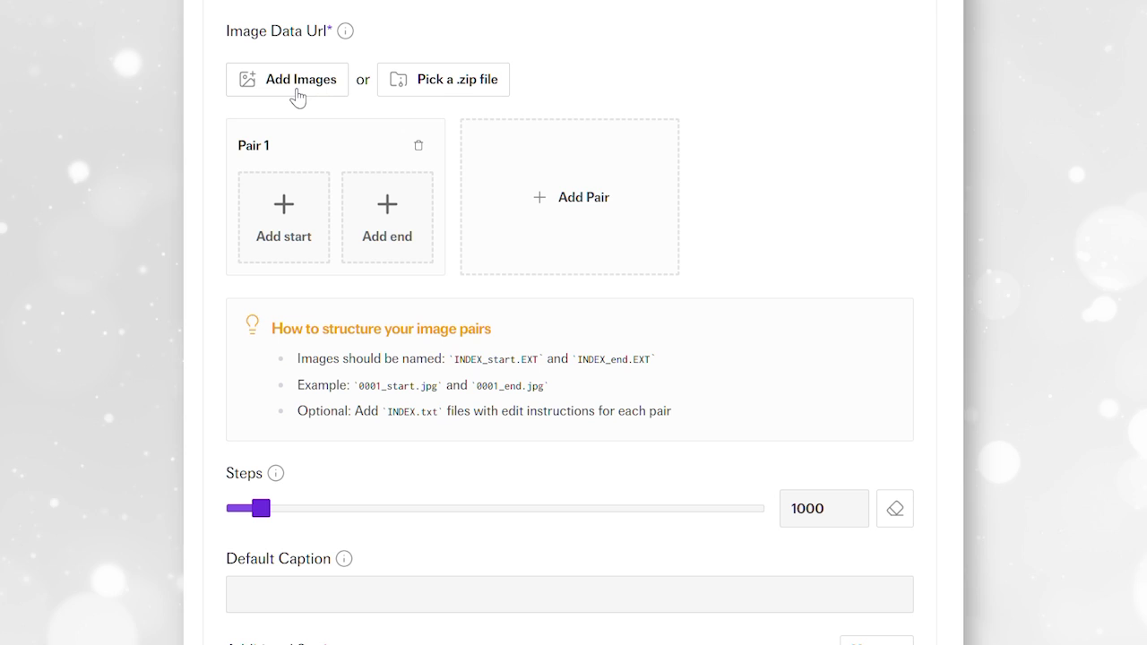
Add empty Pair 2, Pair 3 and Pair 4 slots to the trainer form.
click(557, 213)
click(796, 208)
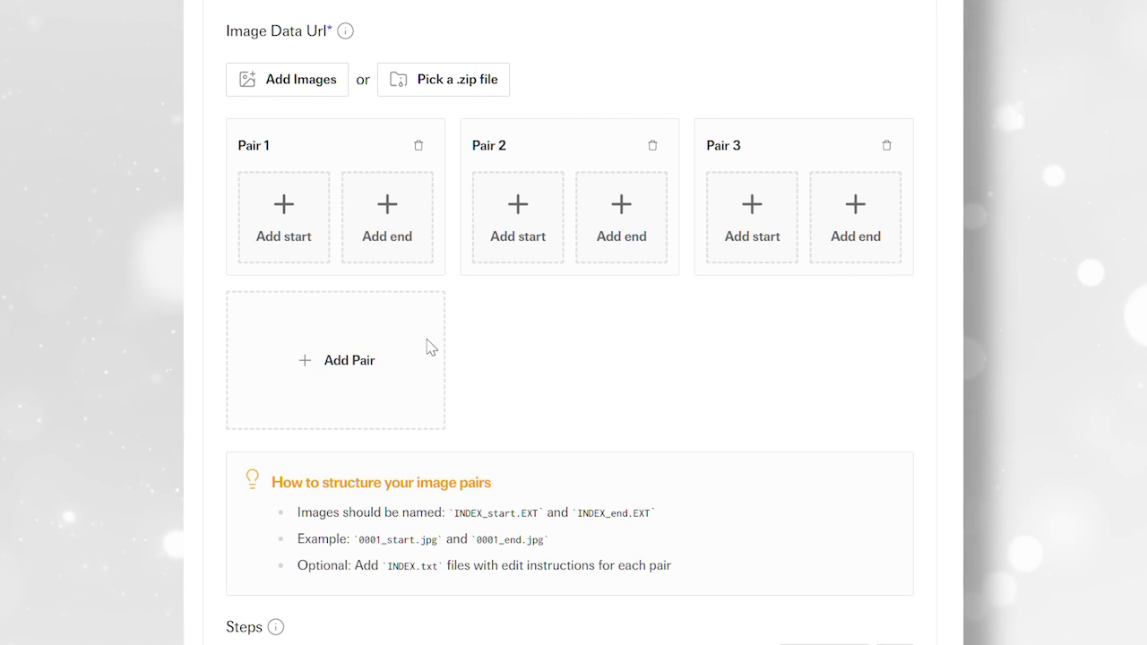
click(337, 363)
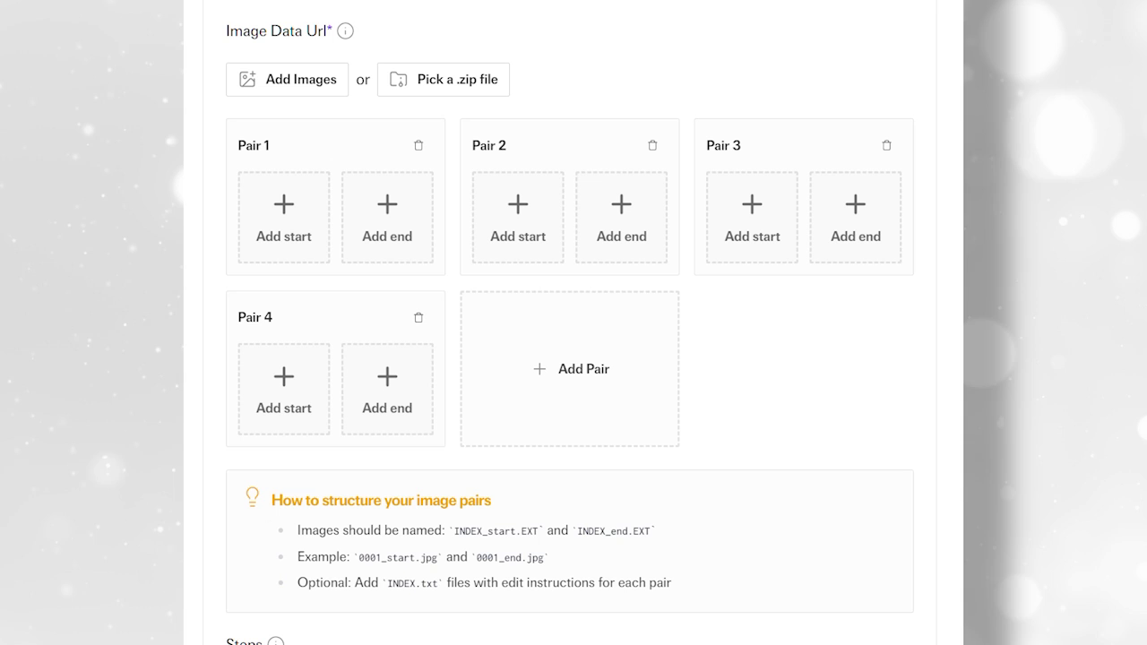
Enter 'enhance and refine skin texture' as the Default Caption, then return to the image folder.
scroll(574, 358, down, 4)
click(374, 557)
text(enhance )
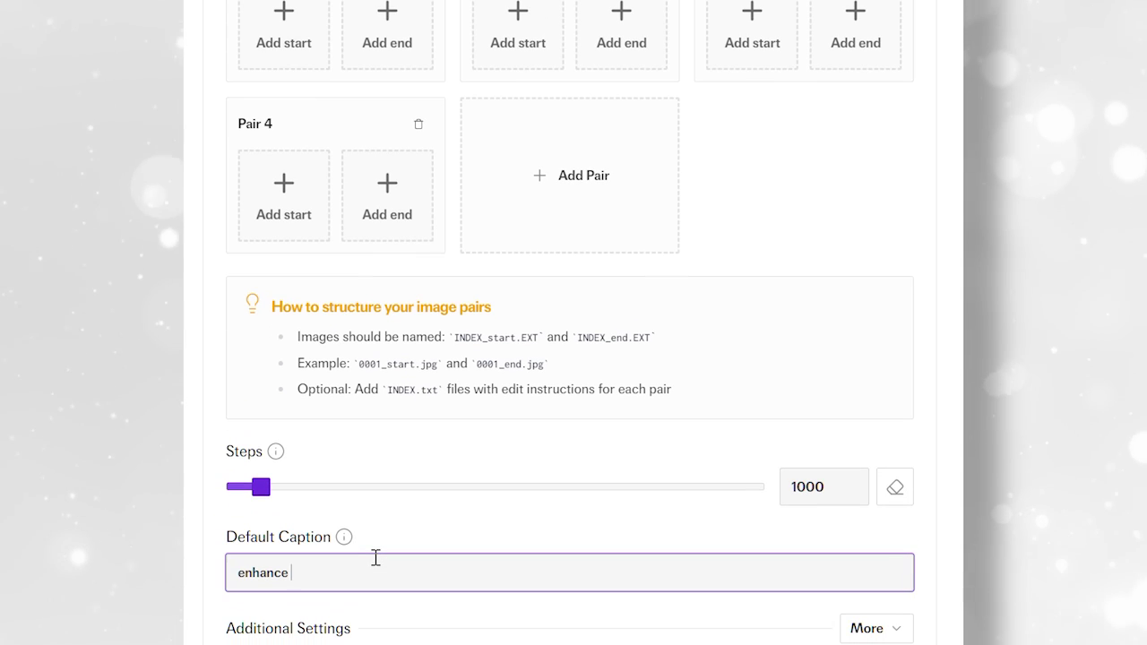
text(and refine skin )
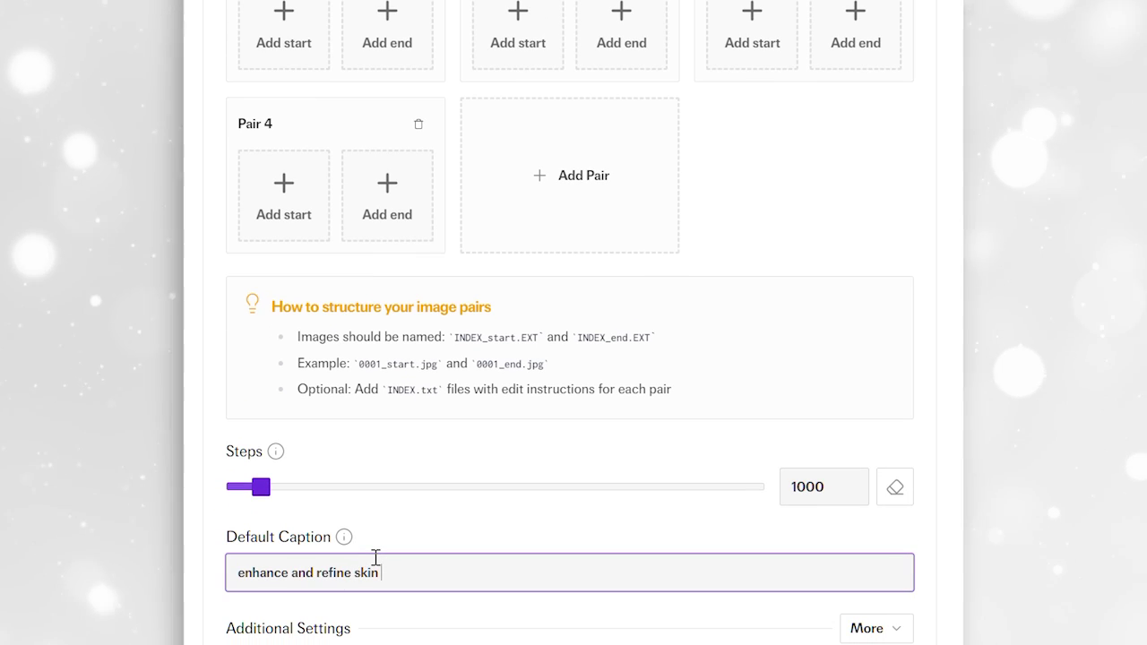
text(texture)
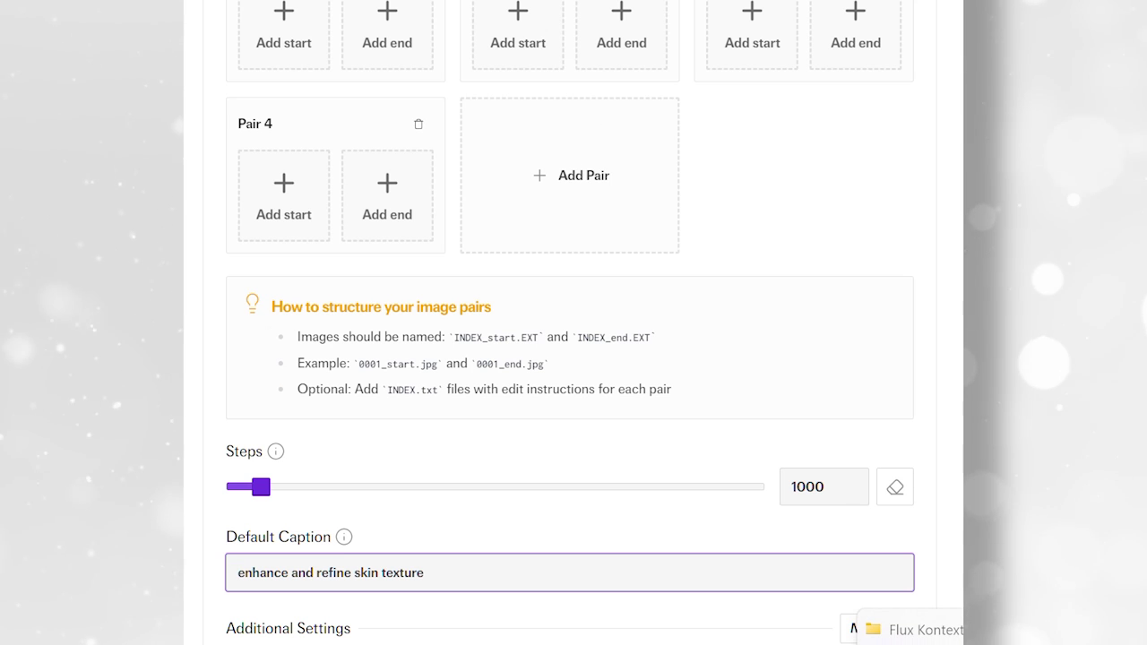
key(alt+Tab)
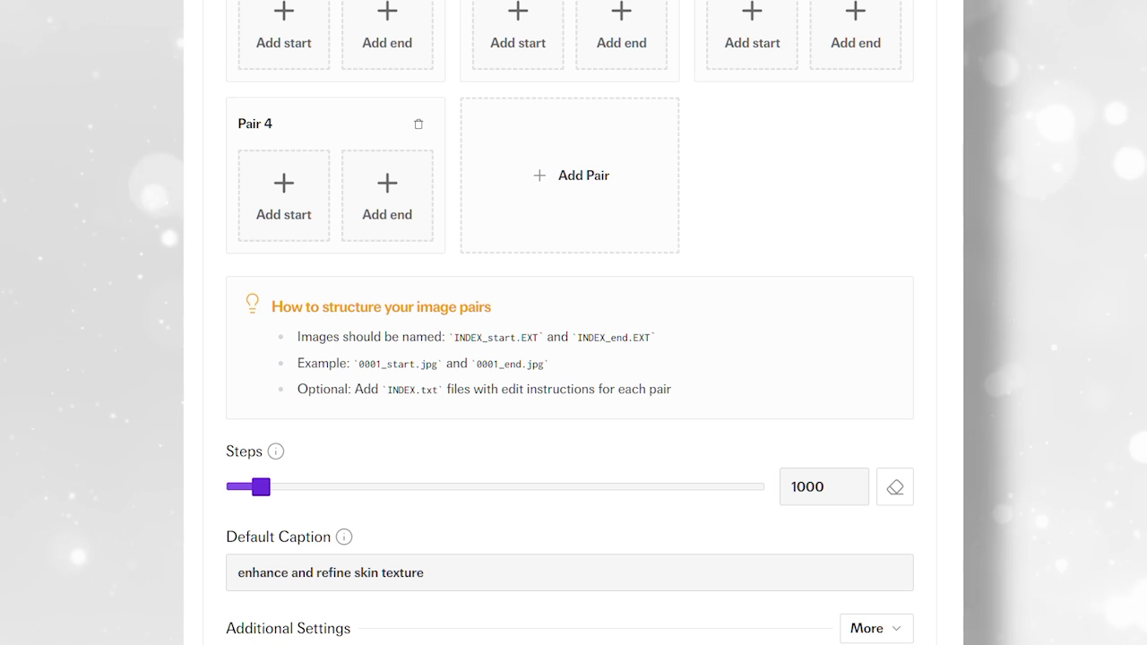
Drag the before/after skin images into the first two image pairs.
drag(281, 0, 394, 40)
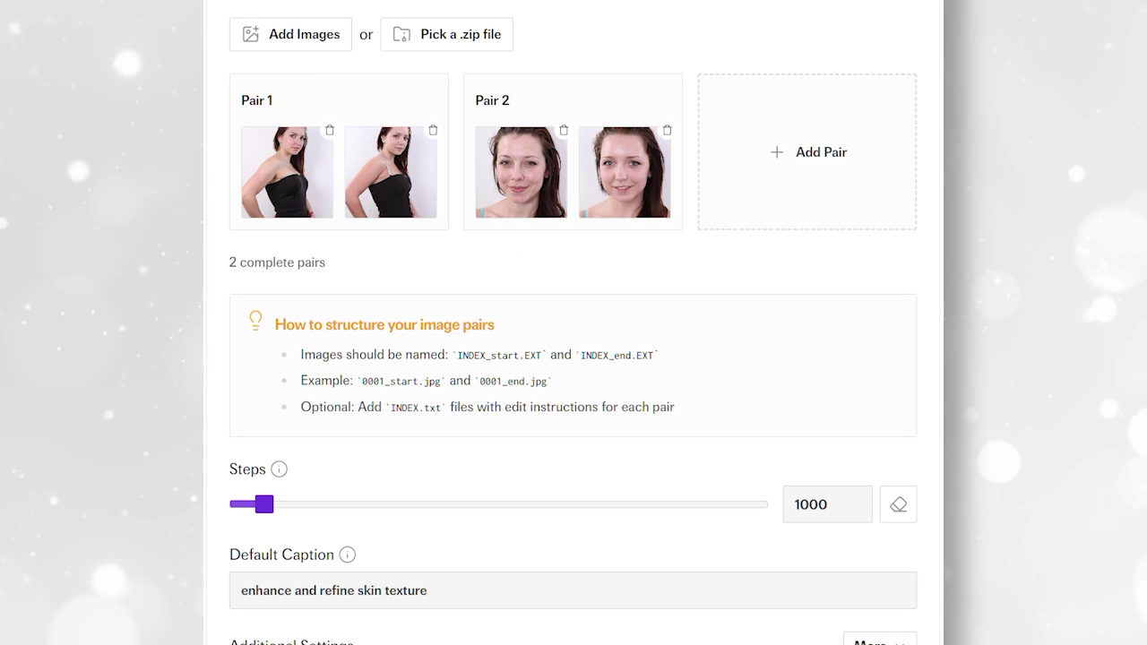
scroll(574, 358, down, 2)
scroll(574, 358, down, 3)
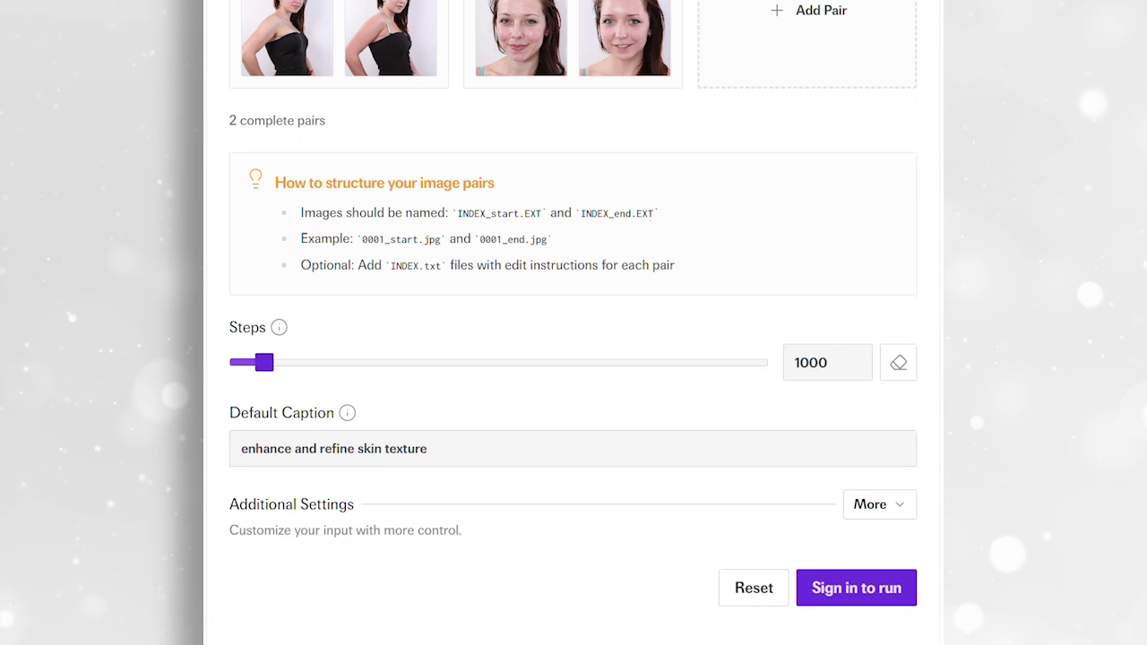
scroll(573, 359, up, 1)
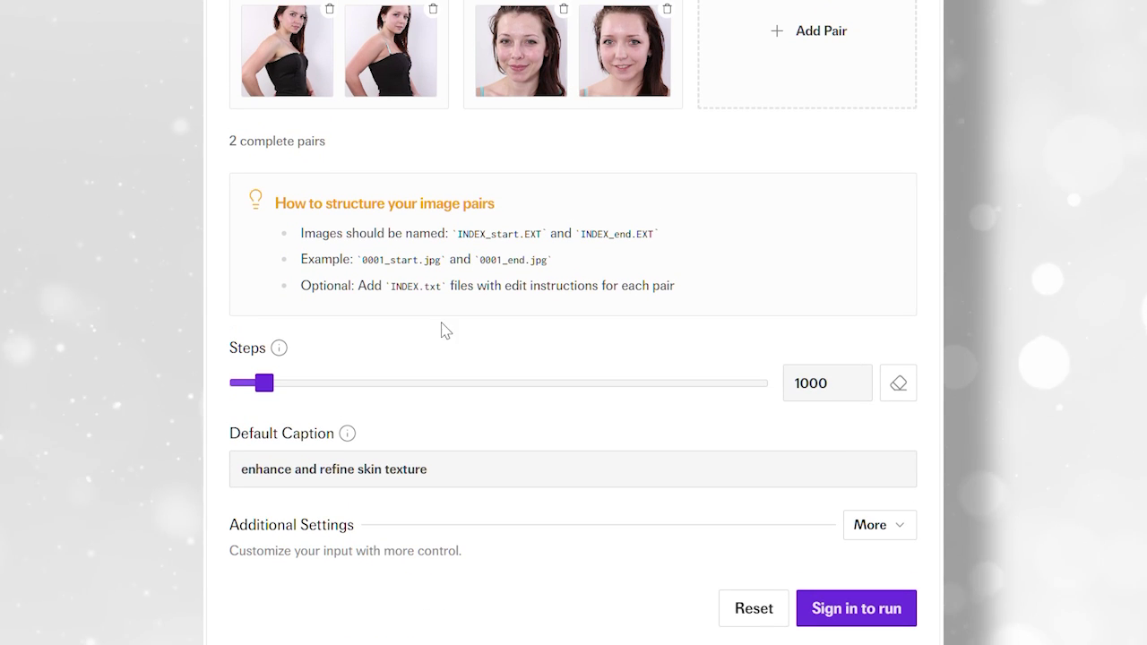
Set training Steps to 3000 and expand the additional settings.
double_click(811, 382)
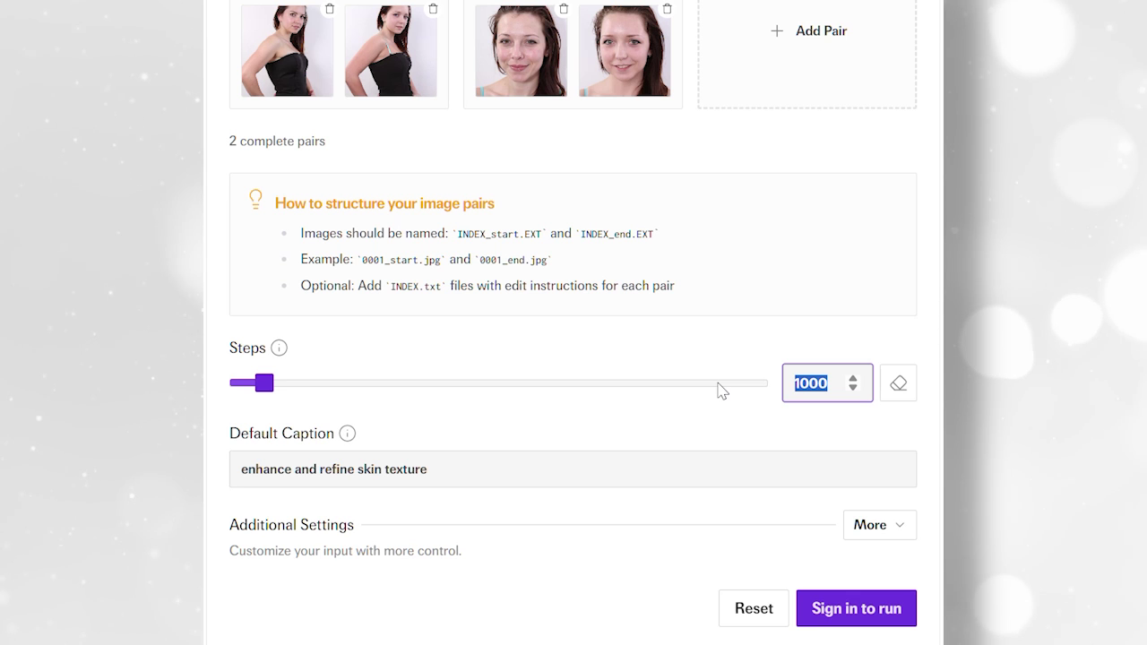
text(3000)
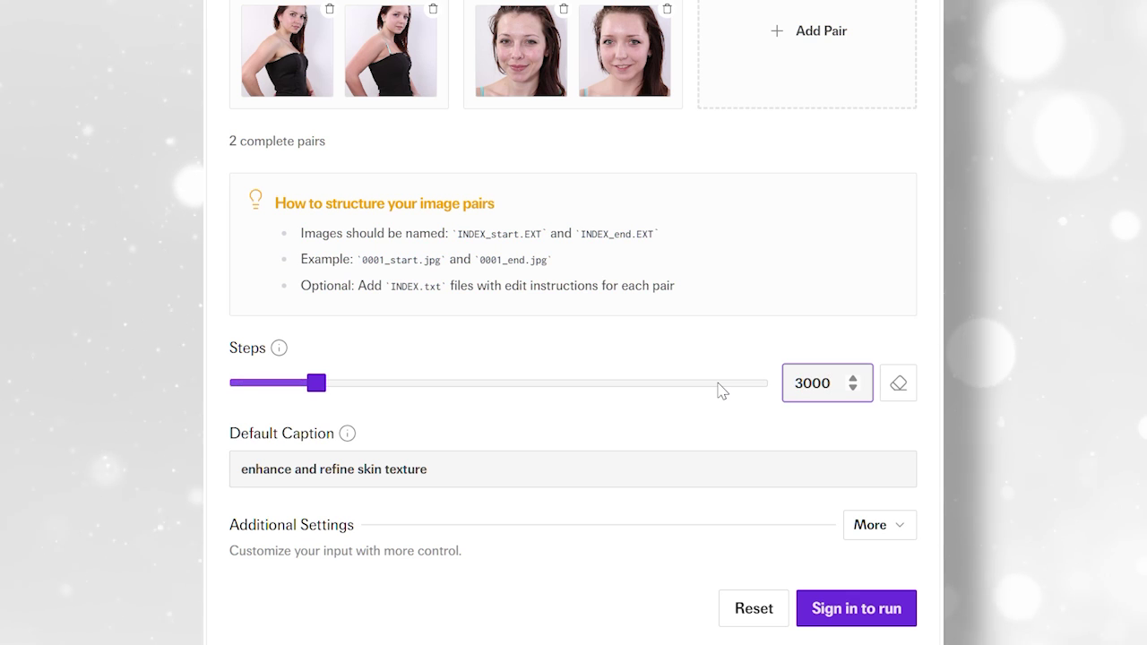
click(905, 531)
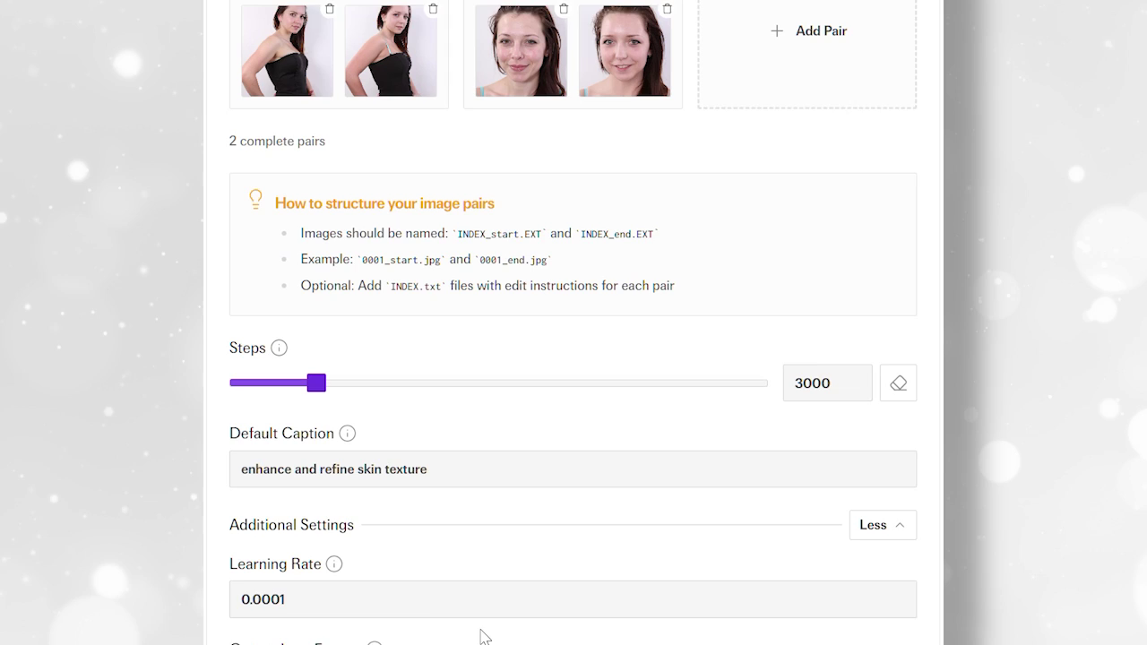
Set Output Lora Format to comfy, confirm the choice, and scroll to the training history.
scroll(481, 632, down, 1)
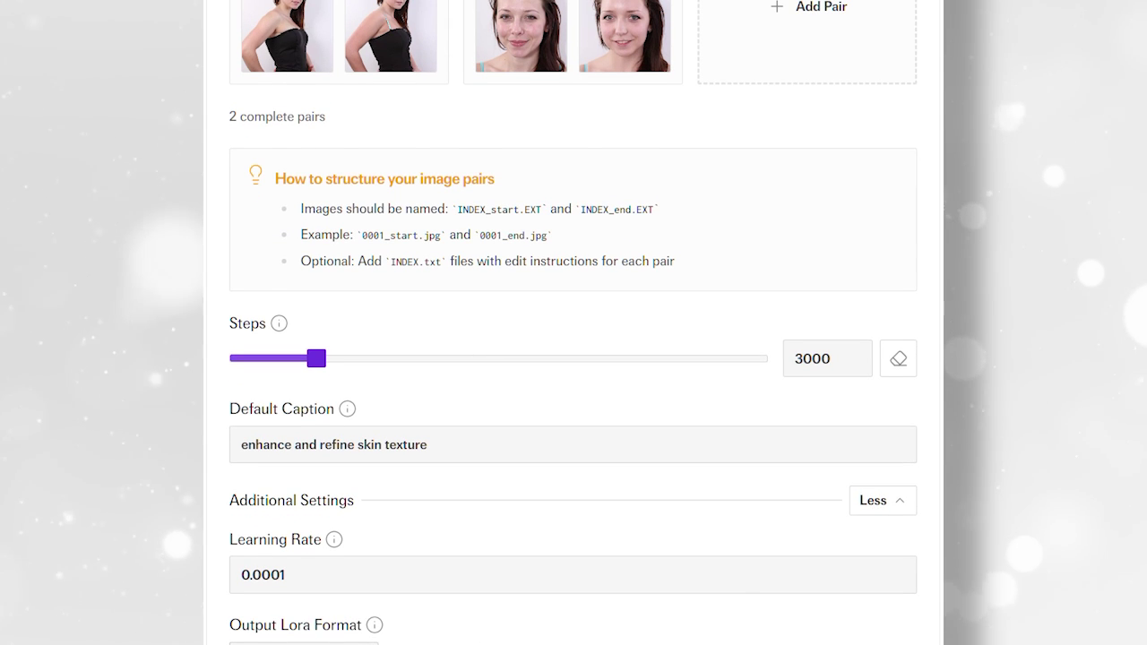
scroll(369, 548, down, 2)
click(368, 547)
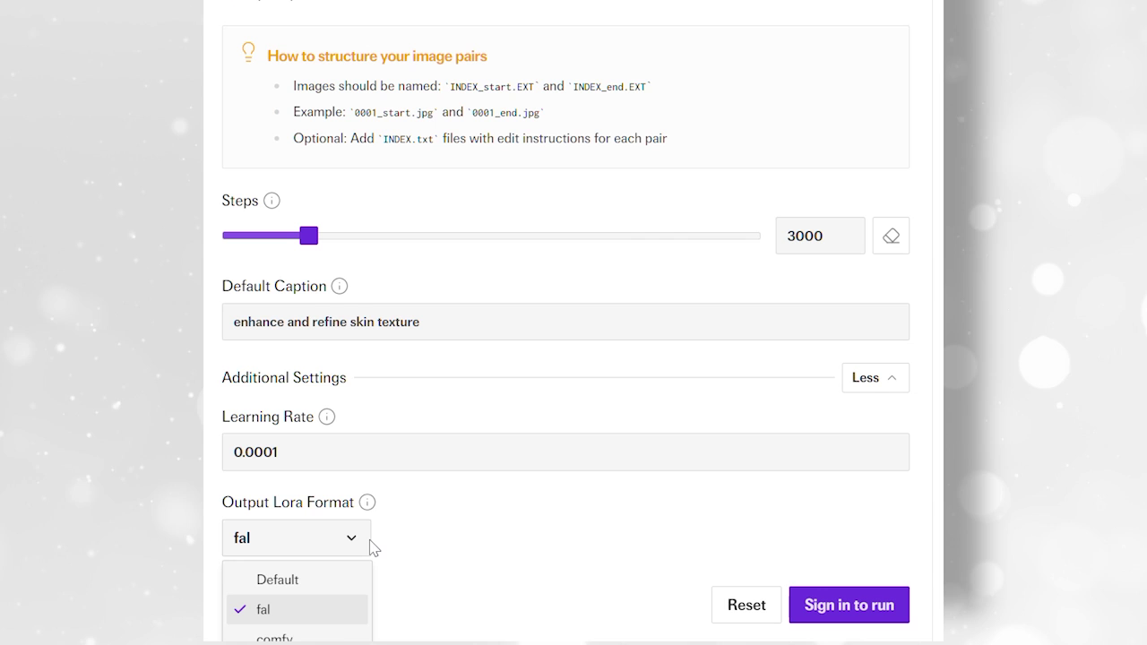
click(350, 636)
scroll(524, 448, down, 2)
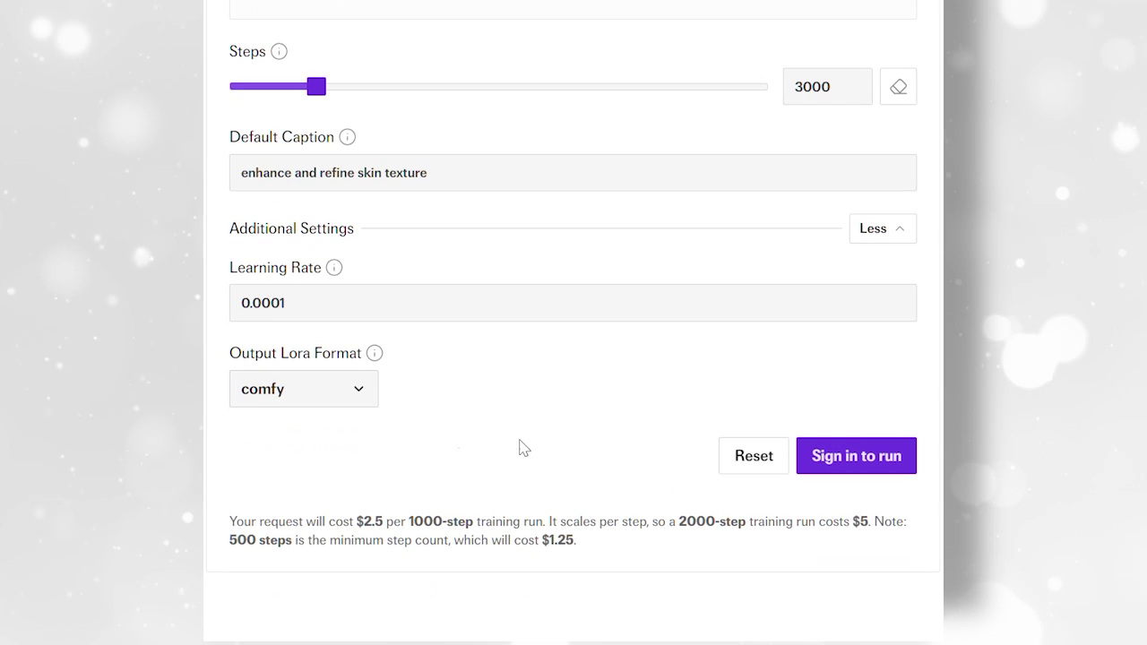
click(366, 391)
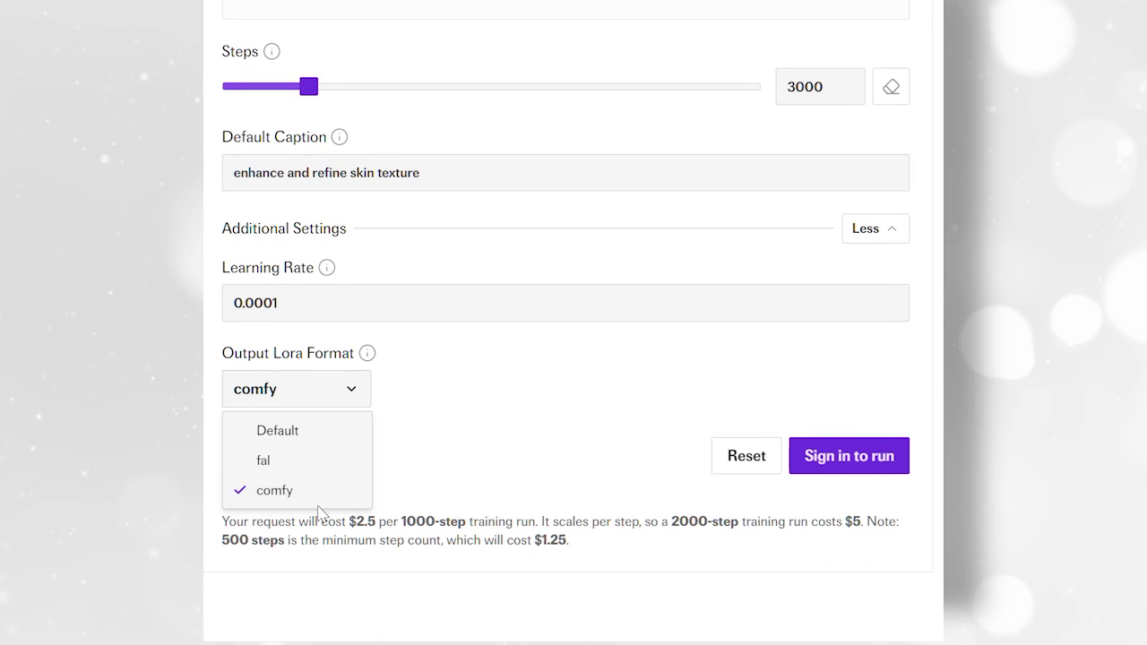
click(303, 494)
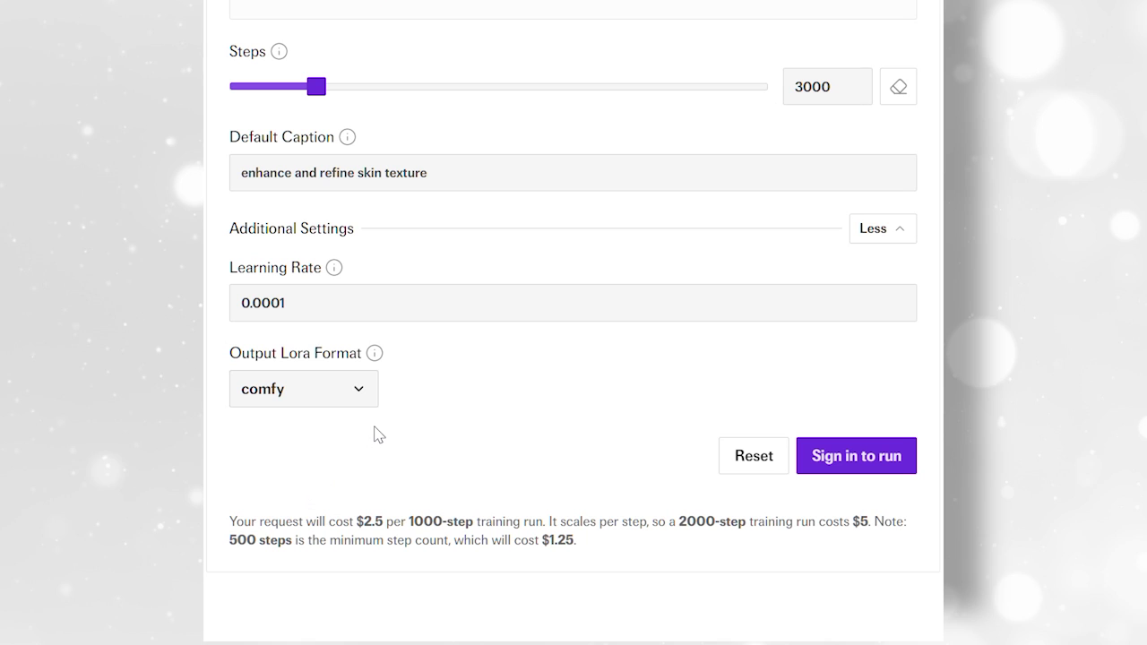
scroll(377, 438, up, 1)
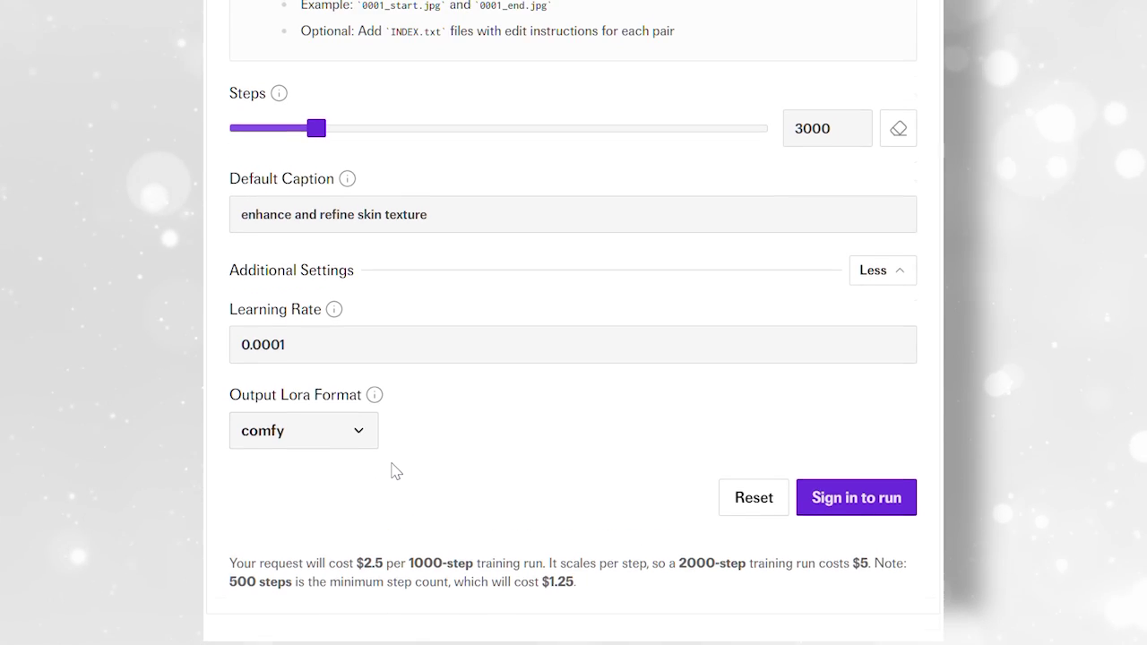
scroll(396, 472, up, 1)
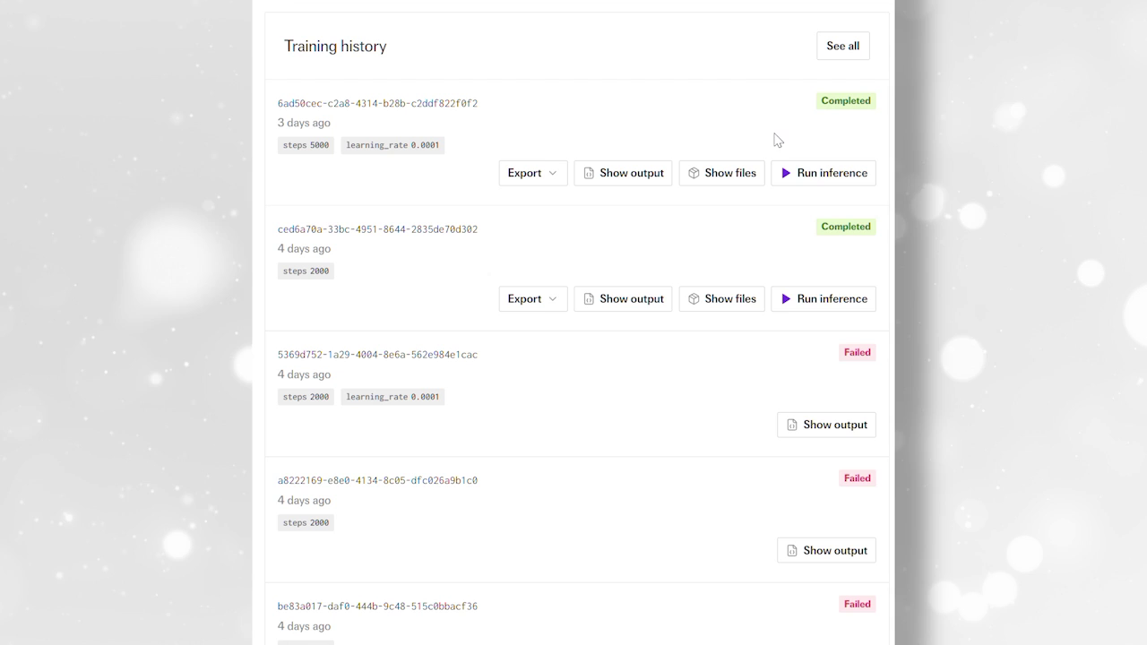
click(736, 176)
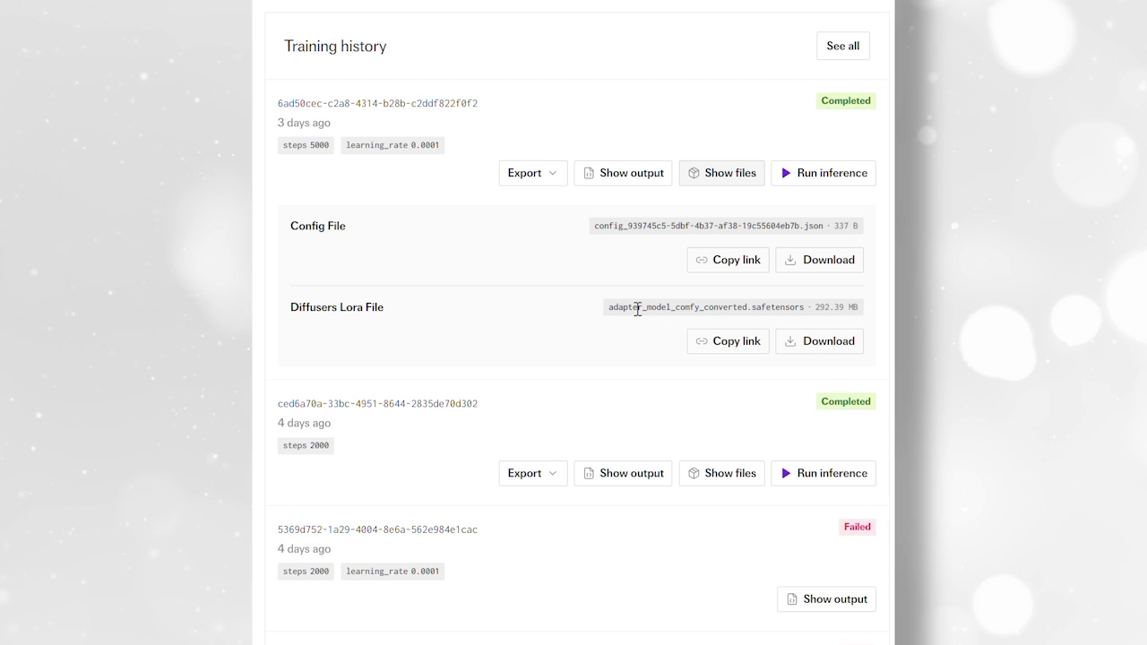
drag(624, 307, 787, 306)
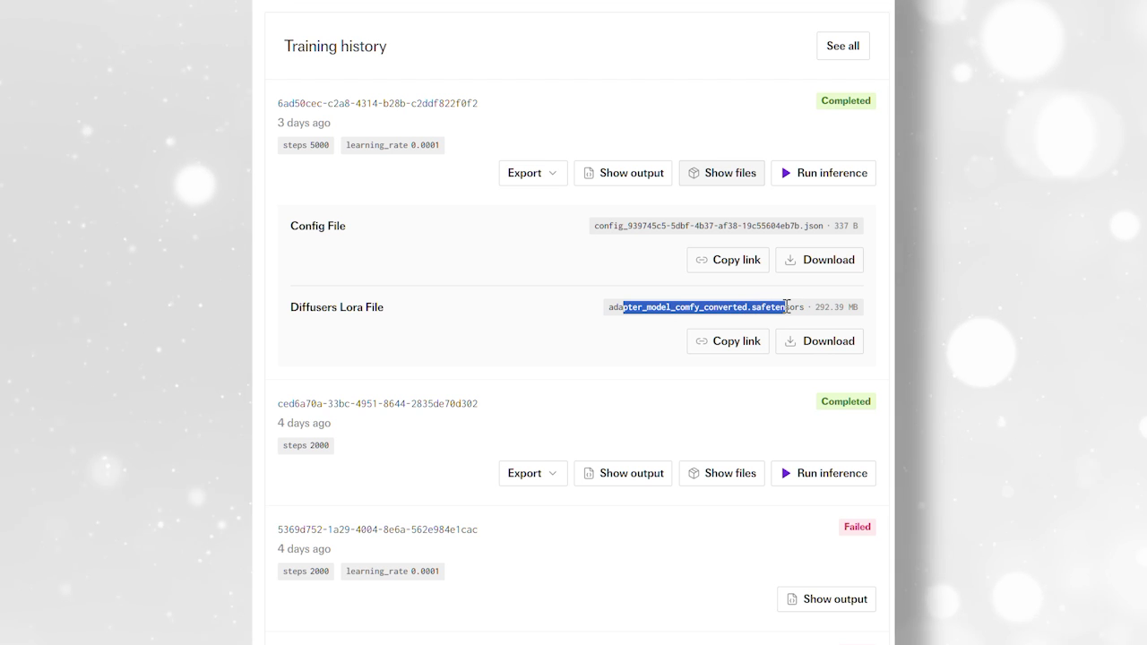
click(786, 306)
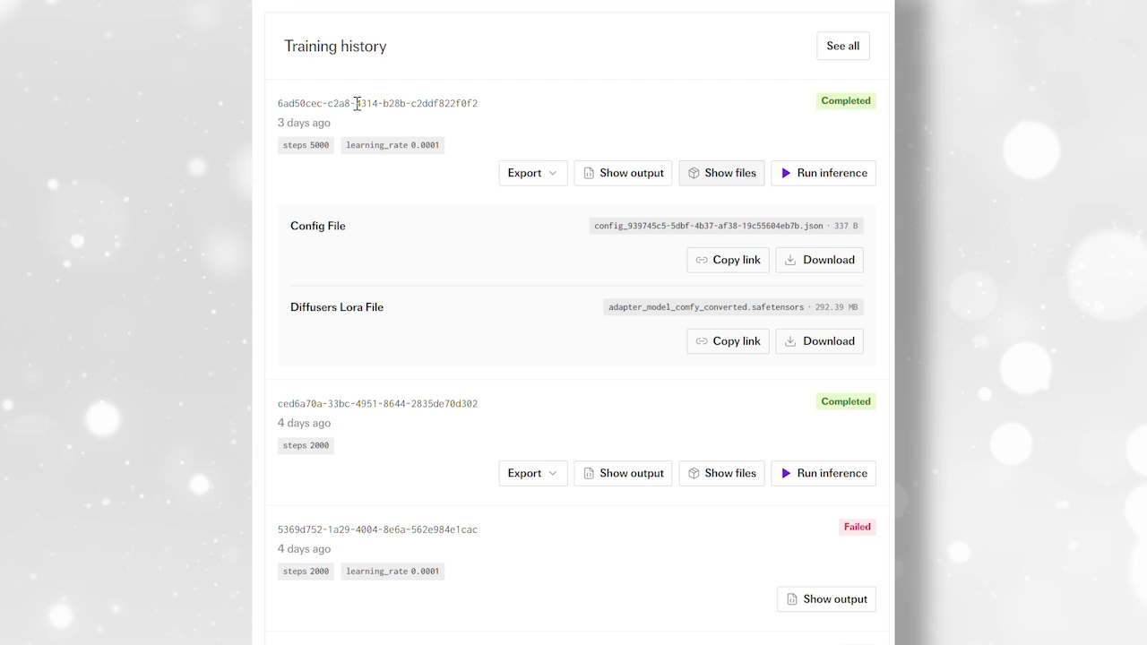
scroll(391, 171, down, 1)
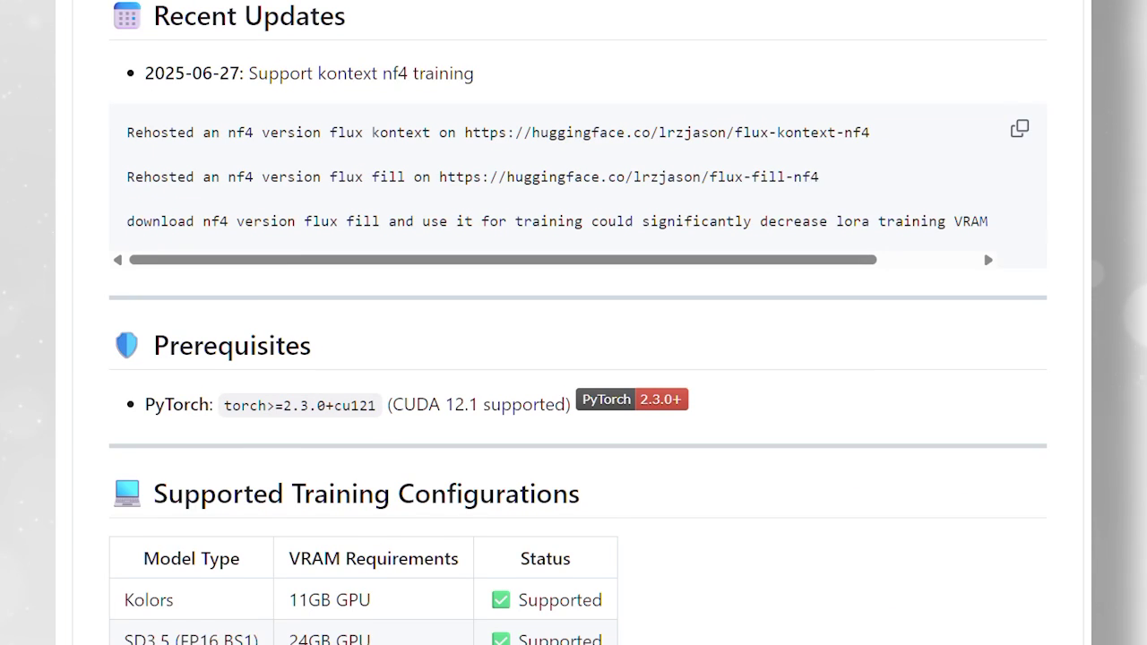
Scroll the T2ITrainer README down to the Installation Guide and Manual Installation commands.
scroll(573, 322, down, 3)
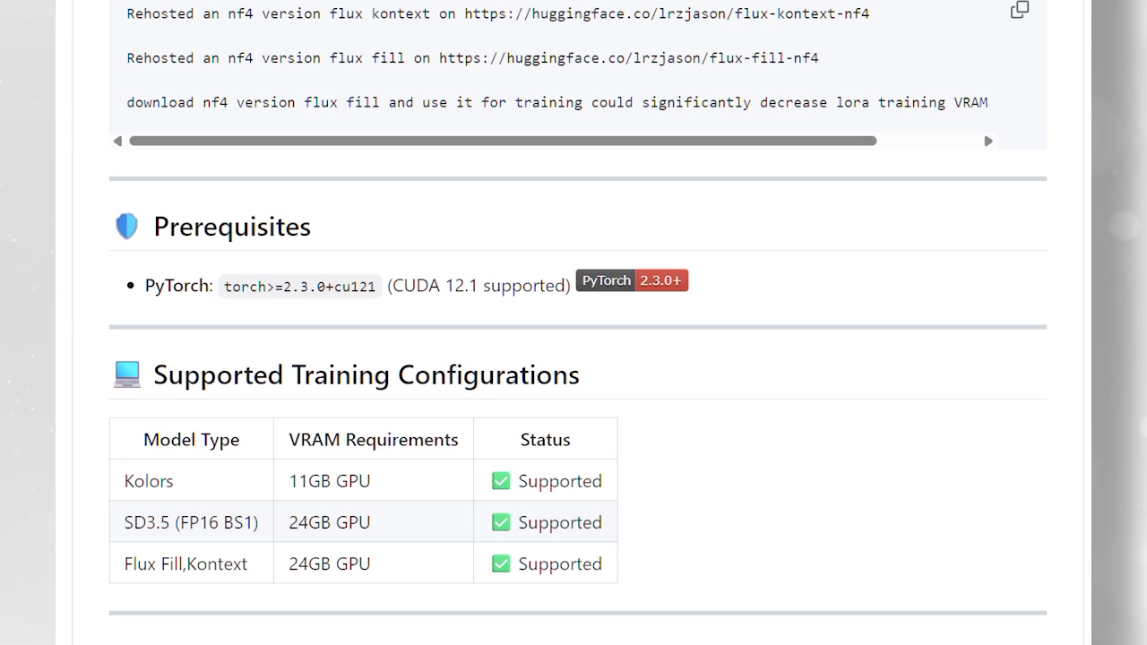
scroll(573, 323, down, 8)
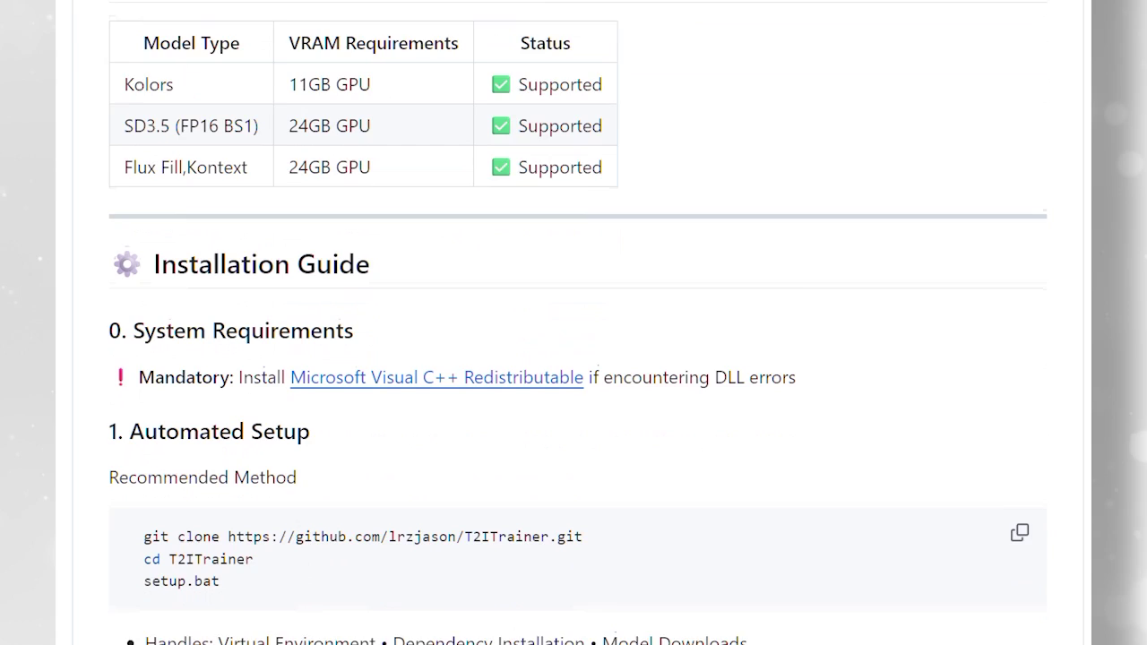
scroll(573, 322, down, 3)
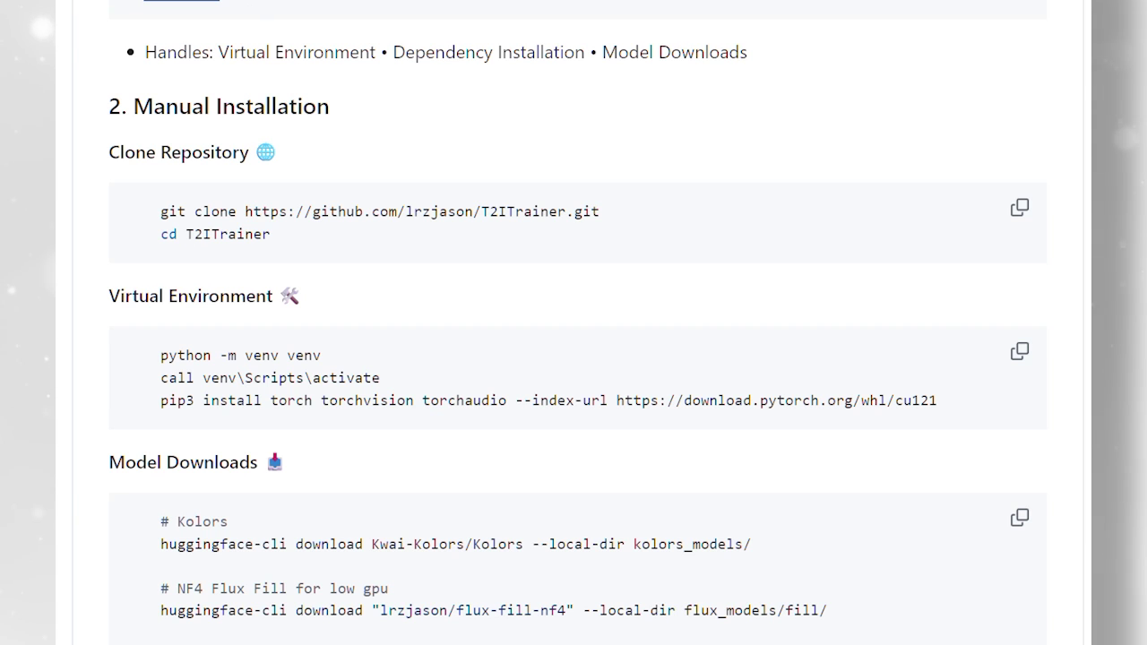
Highlight the Virtual Environment heading, the pip3 torch packages and the NF4 'low gpu' comment.
scroll(231, 11, up, 1)
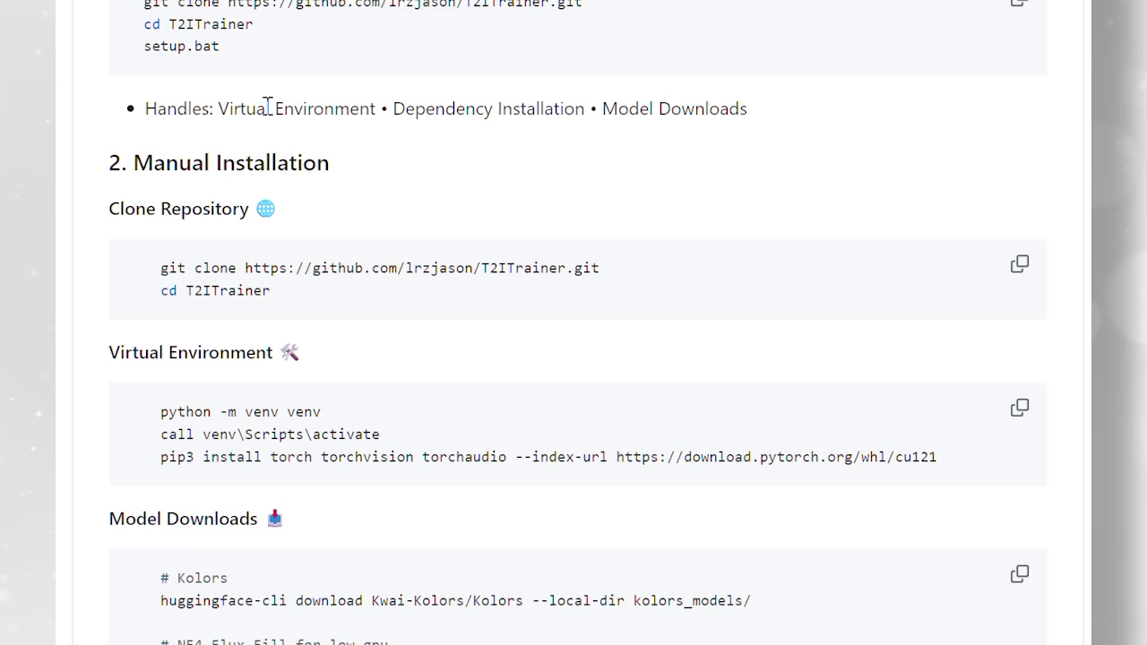
scroll(267, 107, down, 5)
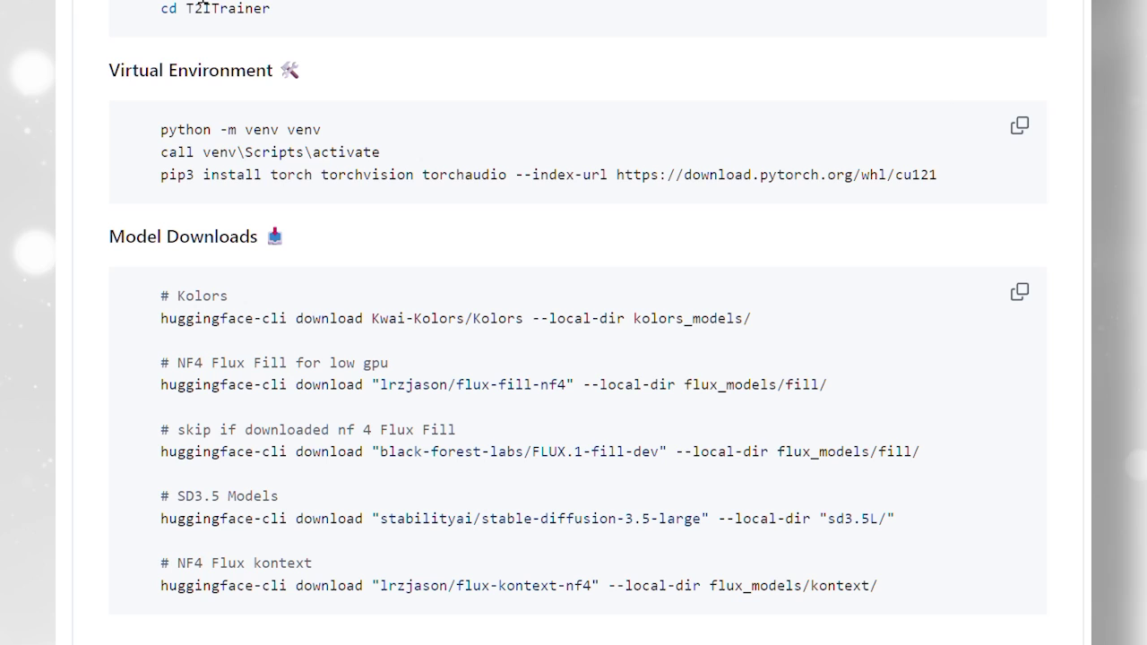
drag(109, 70, 279, 68)
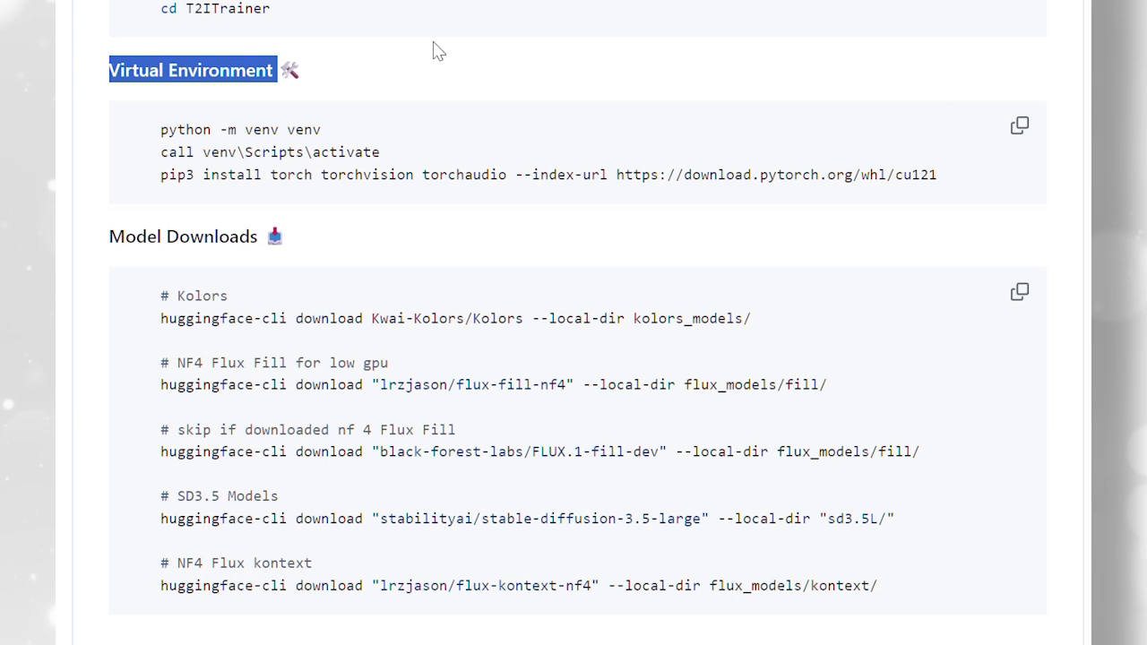
click(568, 77)
scroll(332, 116, down, 2)
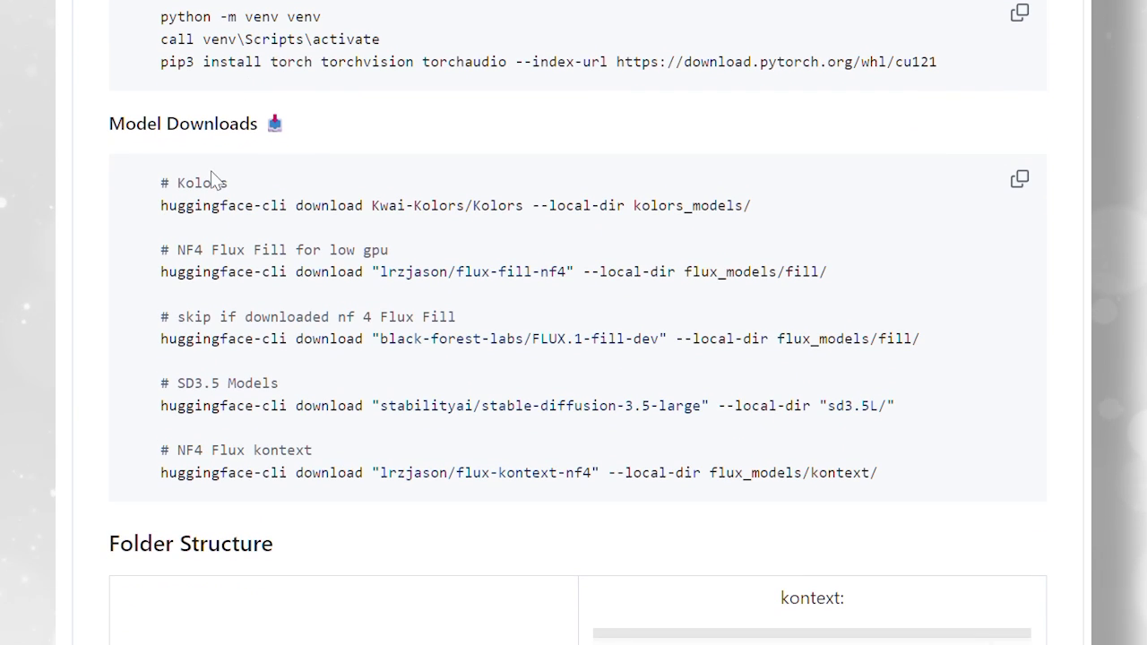
drag(333, 63, 511, 69)
click(382, 111)
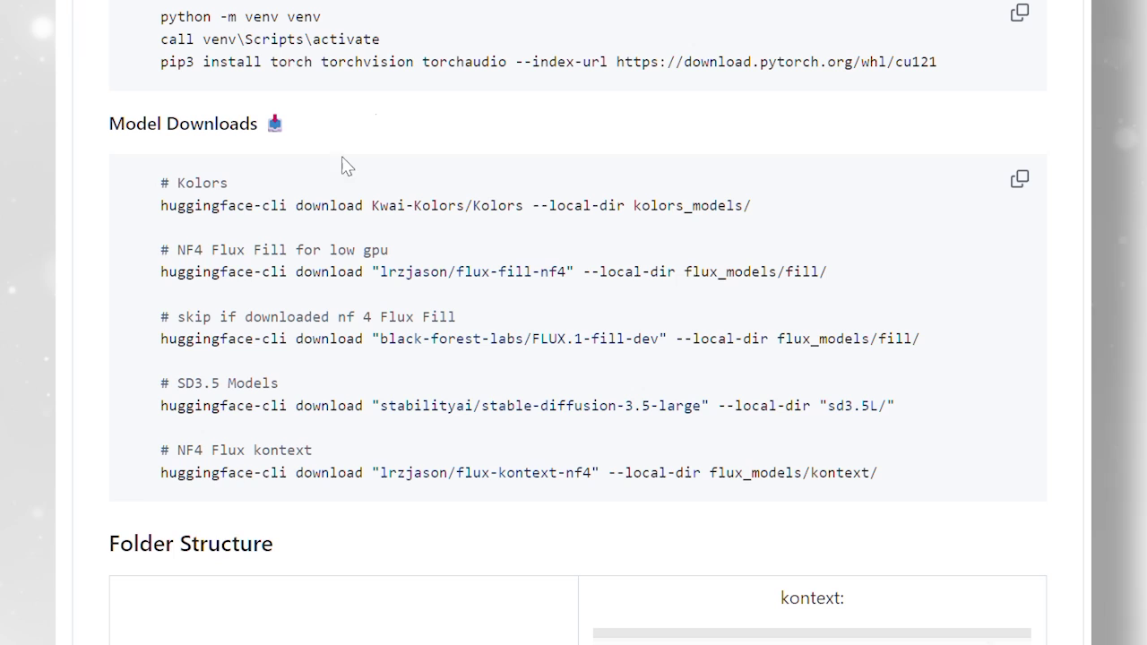
drag(422, 251, 187, 250)
drag(331, 250, 389, 250)
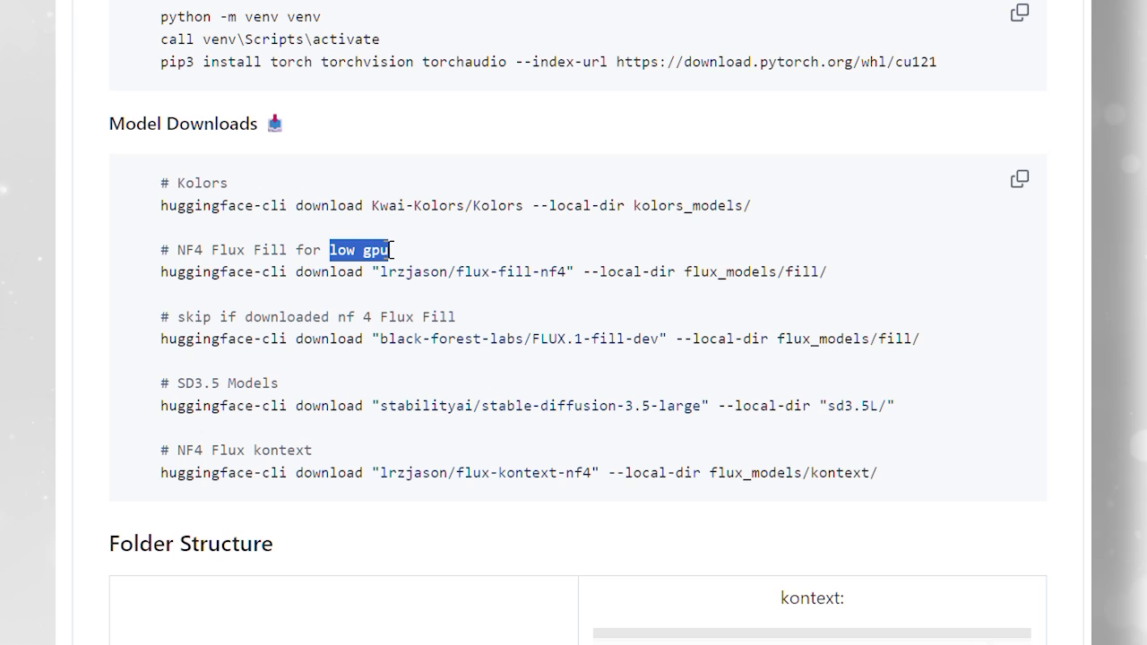
Scroll through Flux Model Management and recommended parameters to Folder Structure and Launch Options.
scroll(362, 253, down, 6)
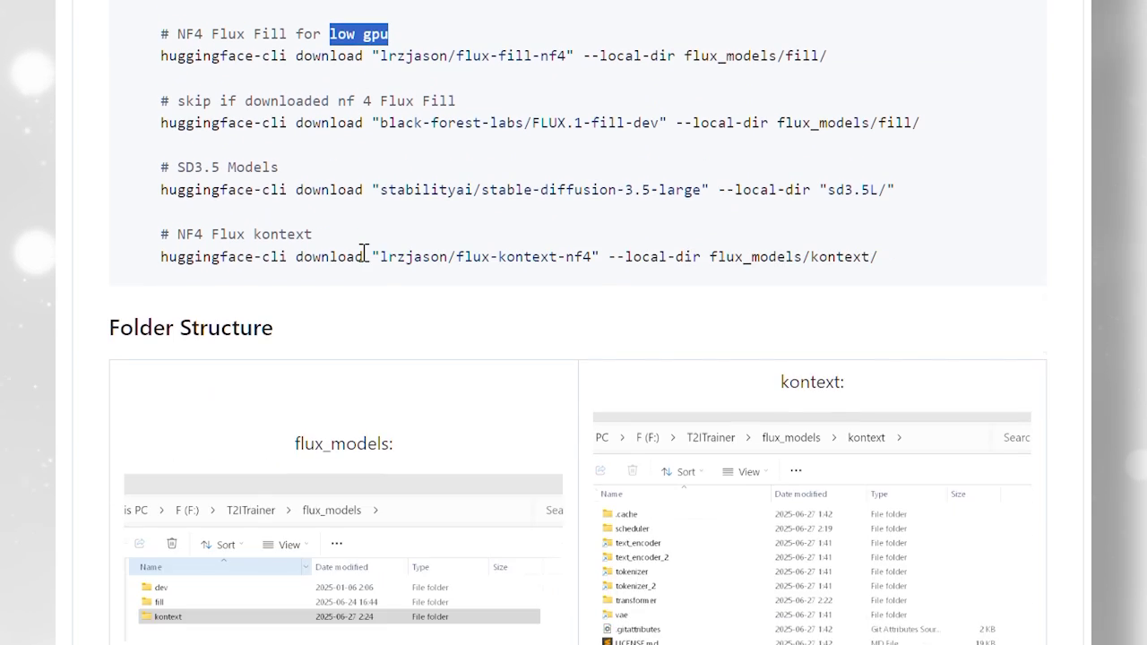
scroll(362, 253, down, 2)
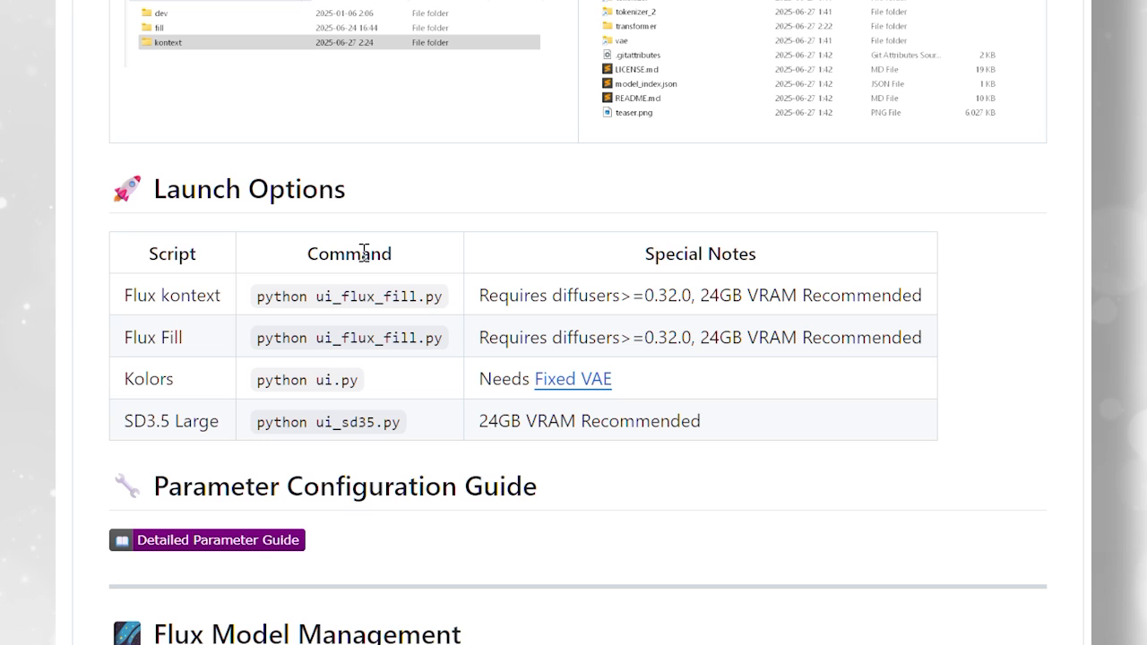
scroll(363, 253, down, 2)
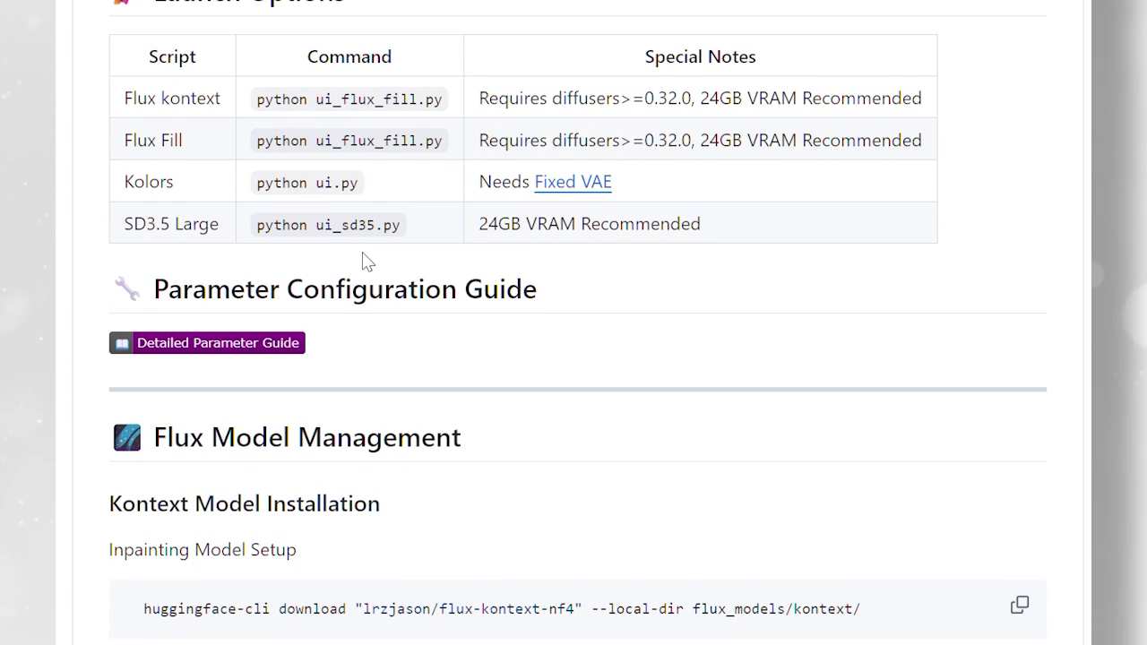
scroll(362, 252, down, 2)
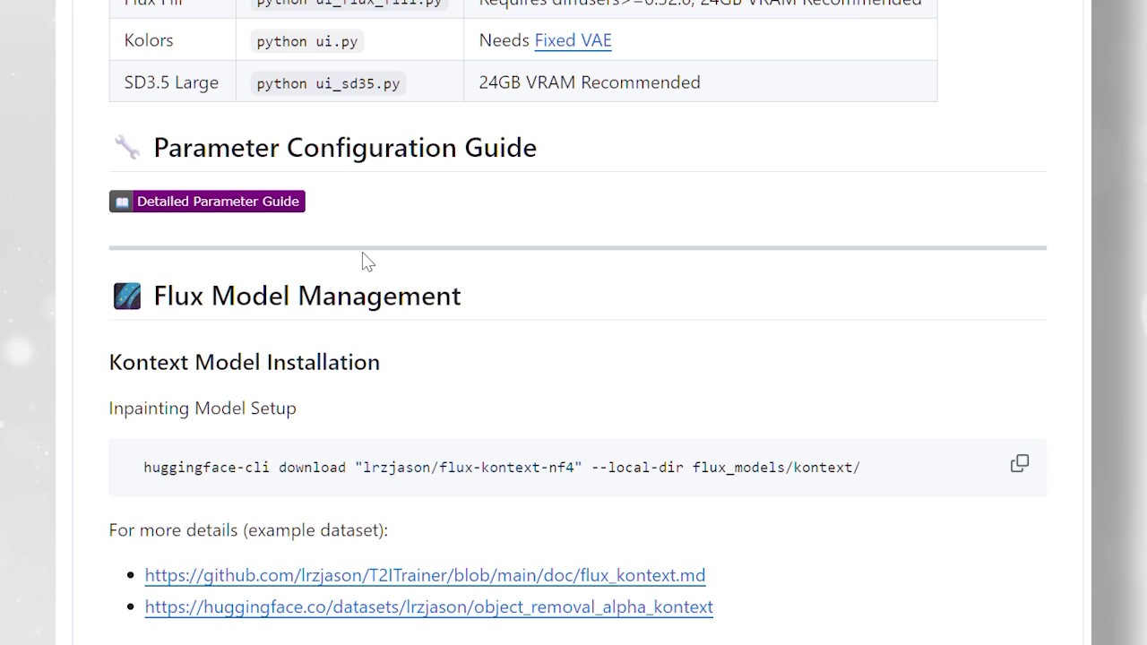
scroll(366, 259, down, 1)
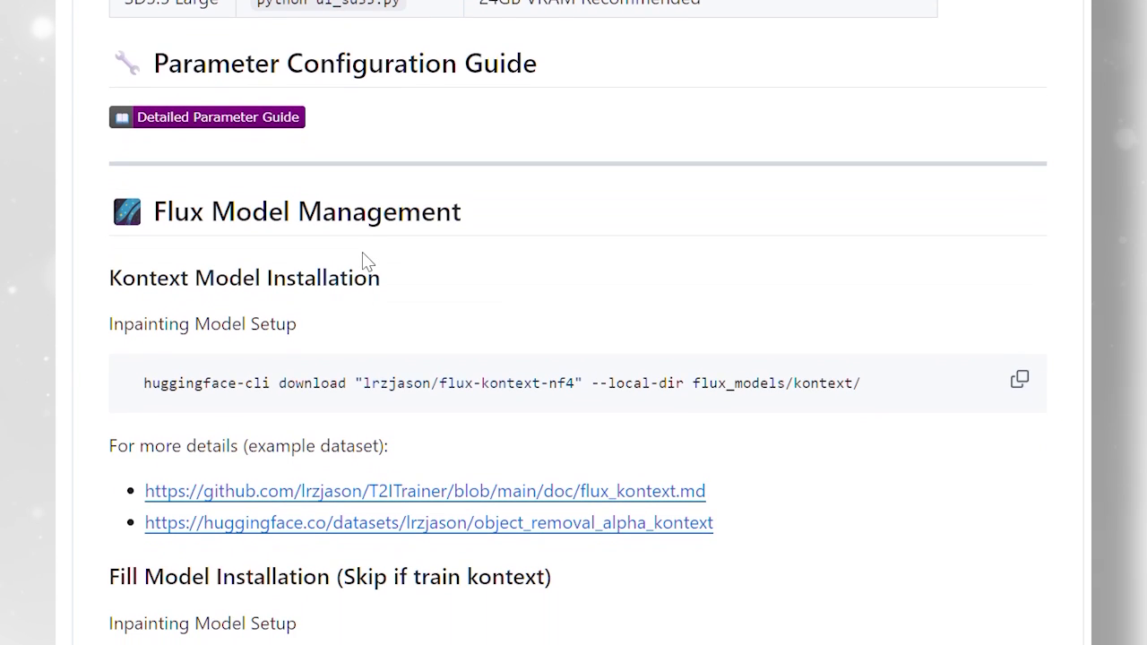
scroll(366, 260, down, 1)
scroll(367, 259, down, 1)
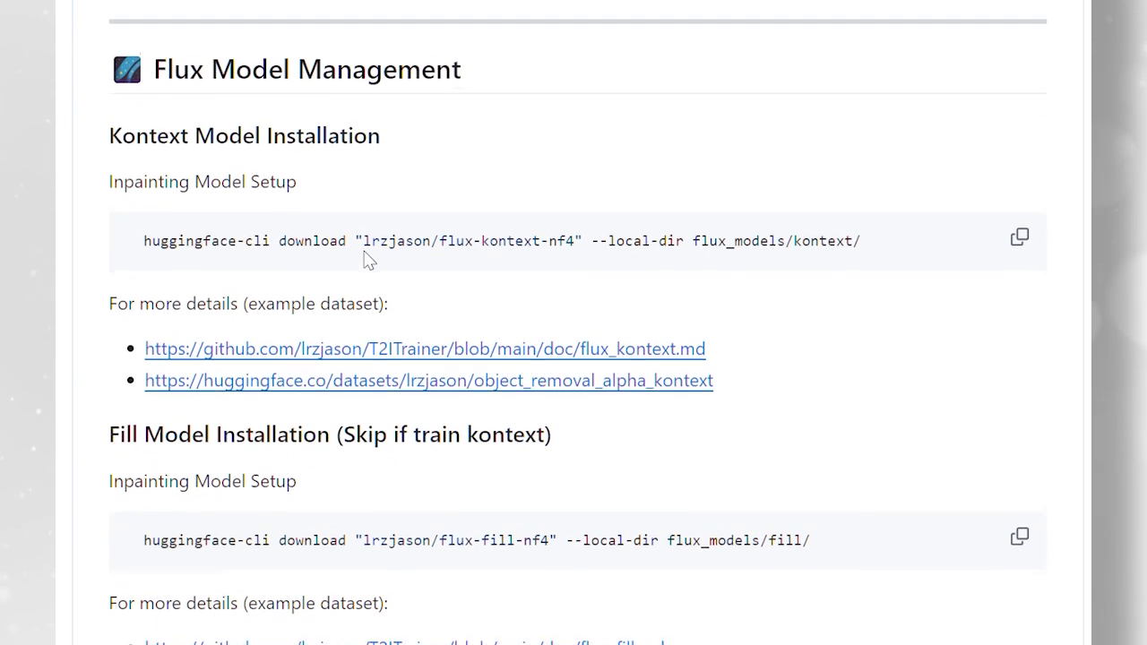
scroll(367, 260, down, 3)
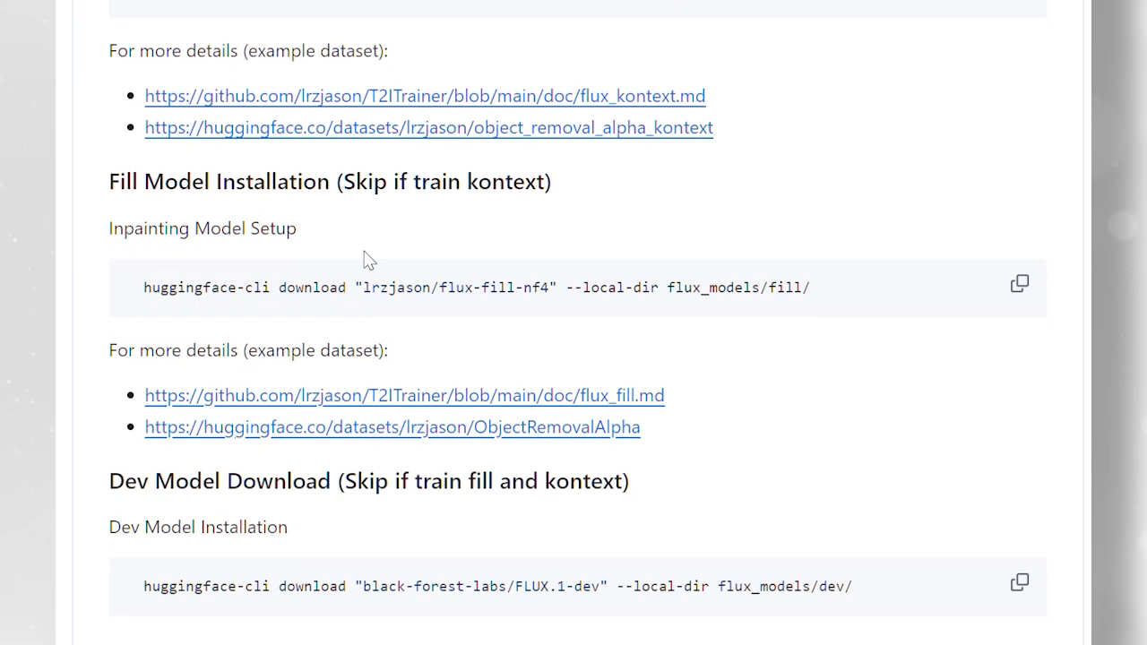
scroll(366, 260, down, 3)
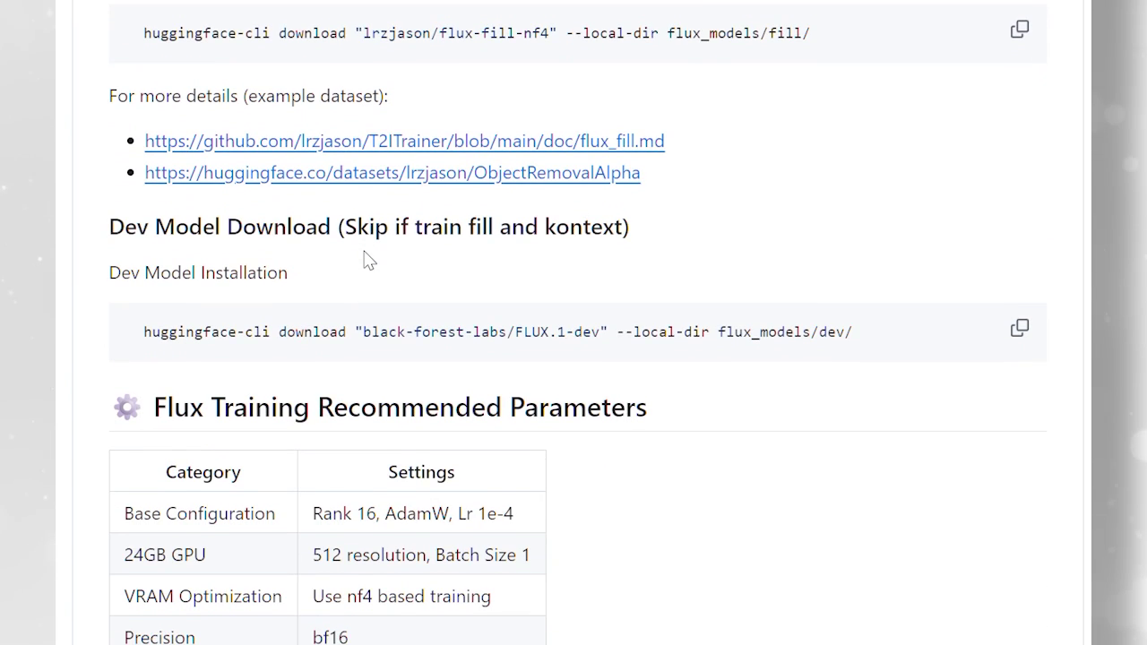
scroll(366, 260, down, 2)
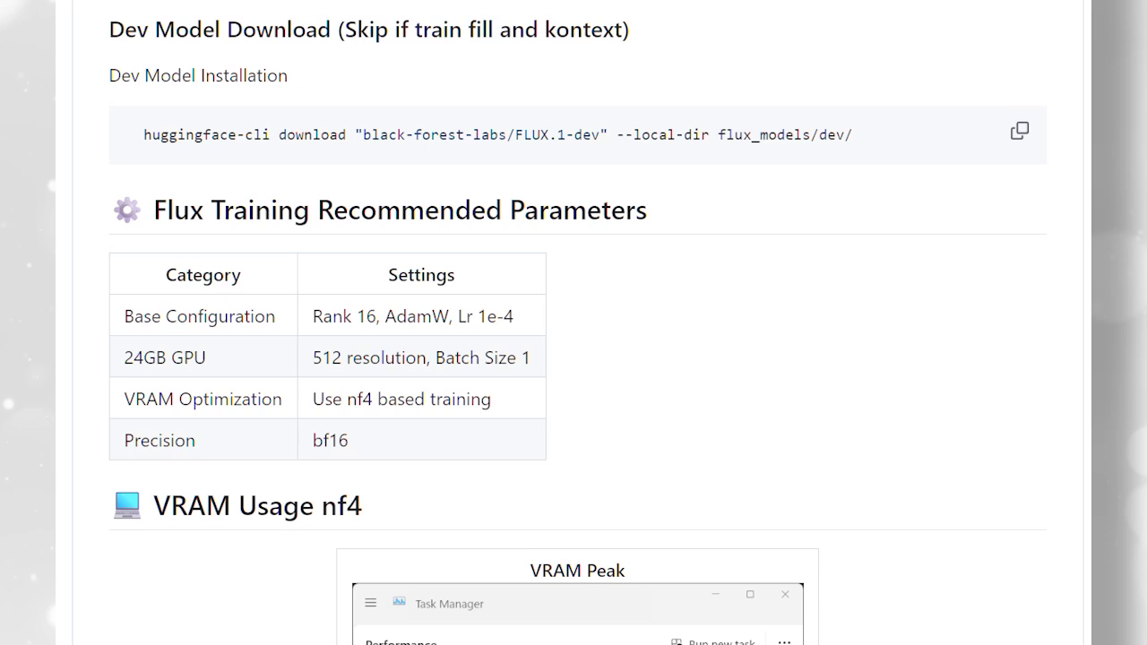
scroll(573, 322, down, 1)
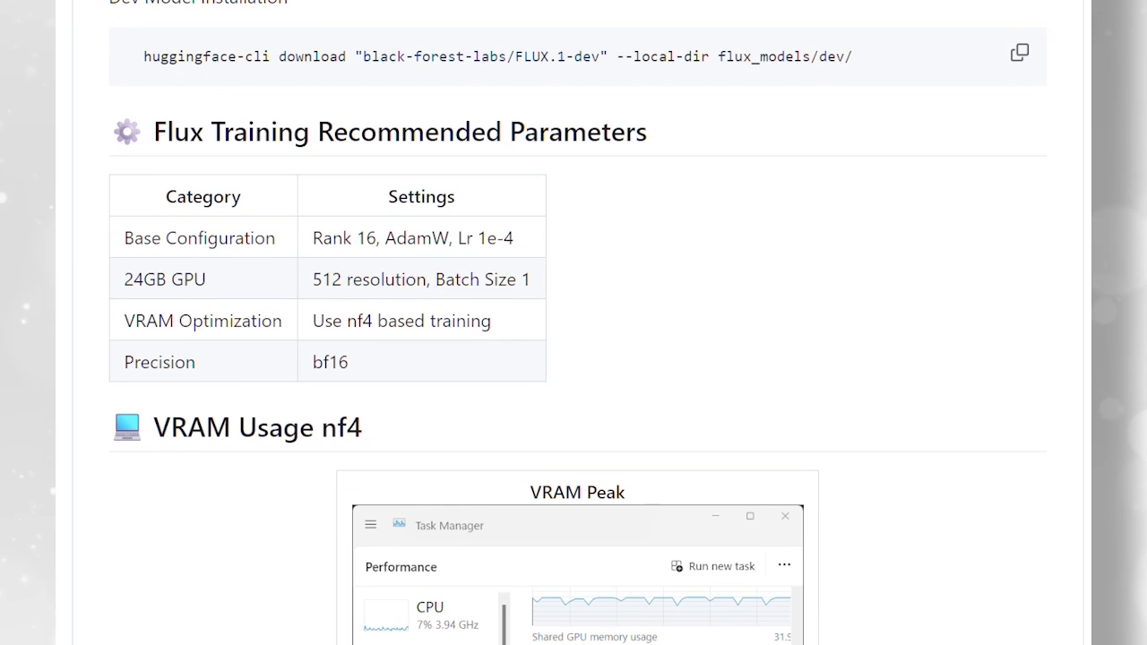
scroll(573, 322, down, 1)
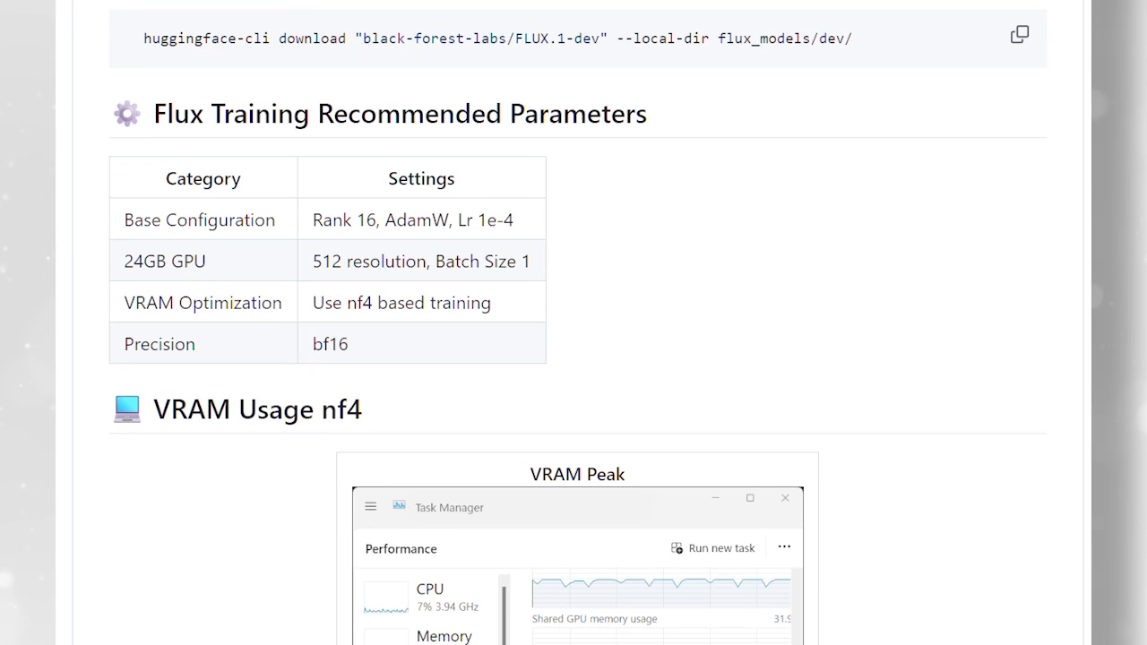
scroll(573, 322, up, 3)
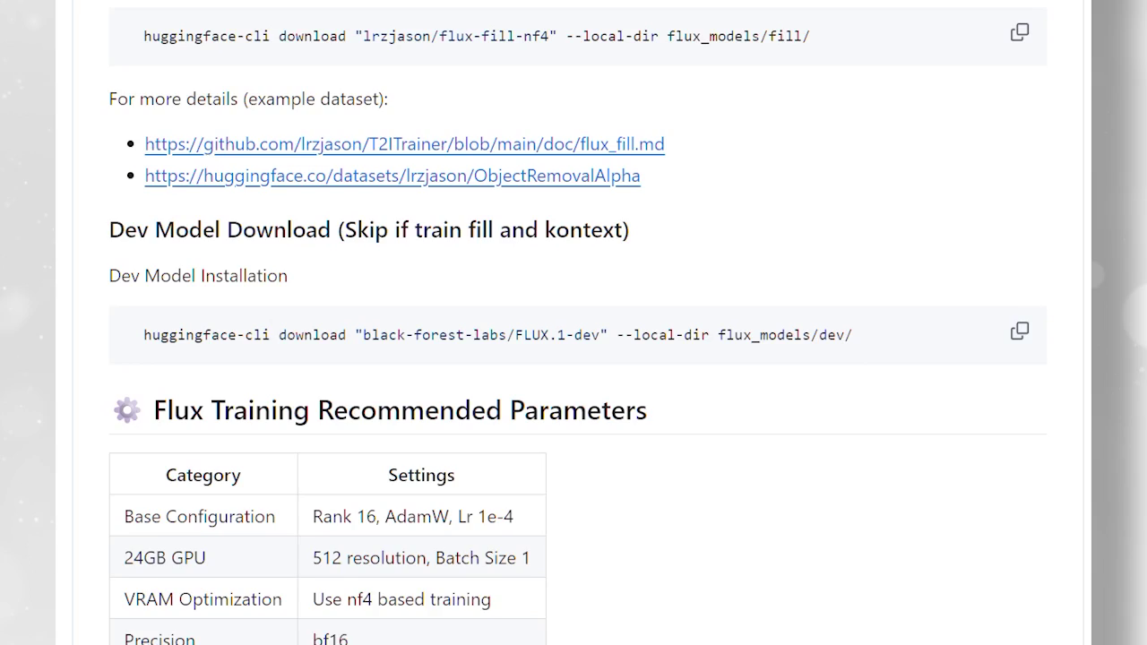
scroll(573, 322, down, 12)
scroll(573, 323, down, 10)
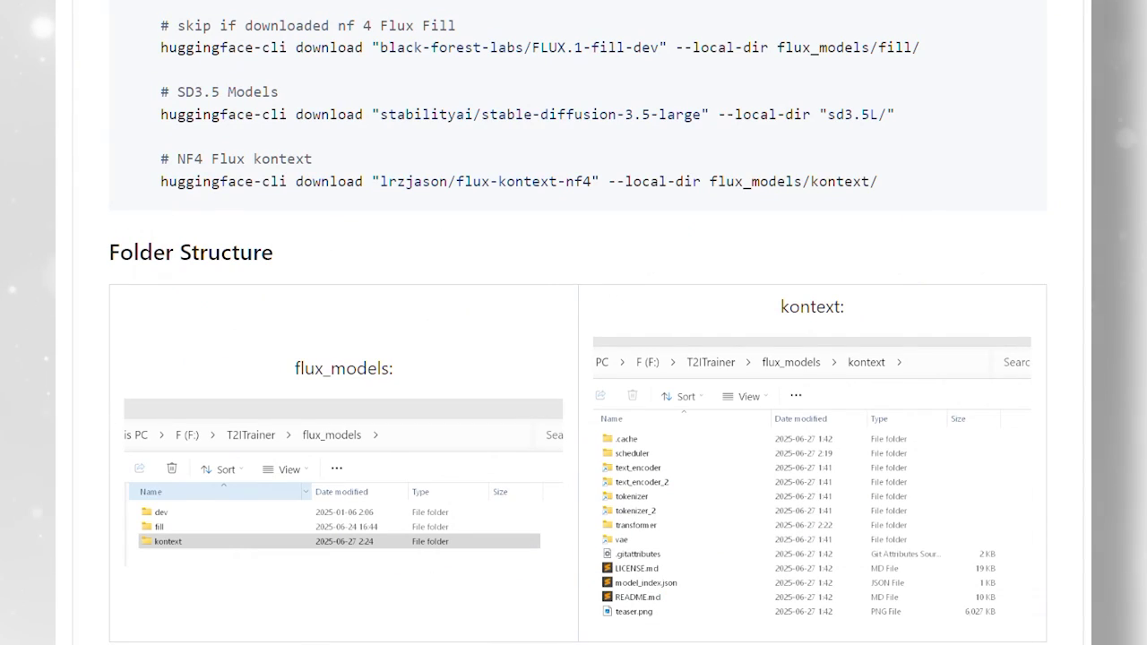
scroll(298, 536, down, 2)
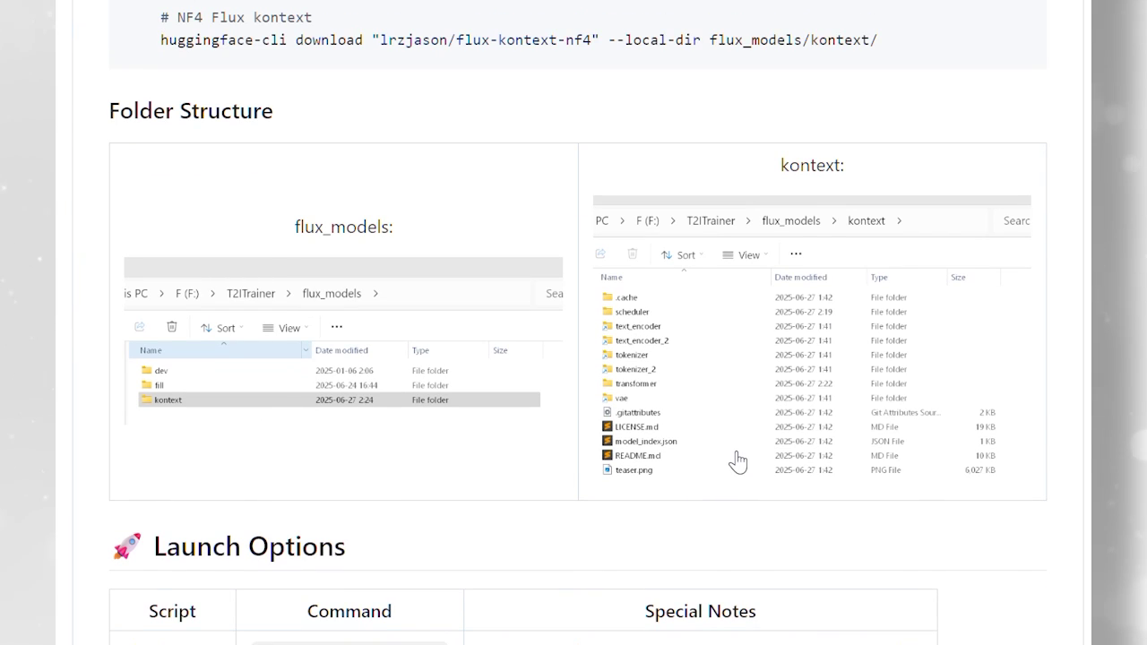
scroll(730, 468, down, 1)
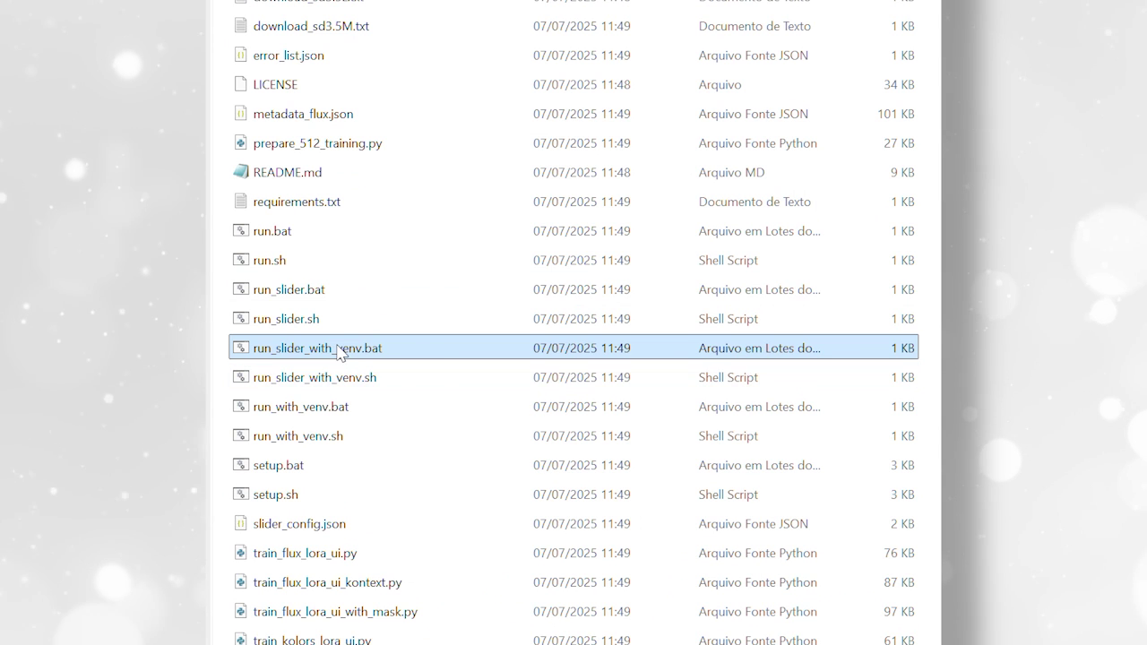
Launch run_slider_with_venv.bat from the T2ITrainer folder.
click(339, 354)
key(Escape)
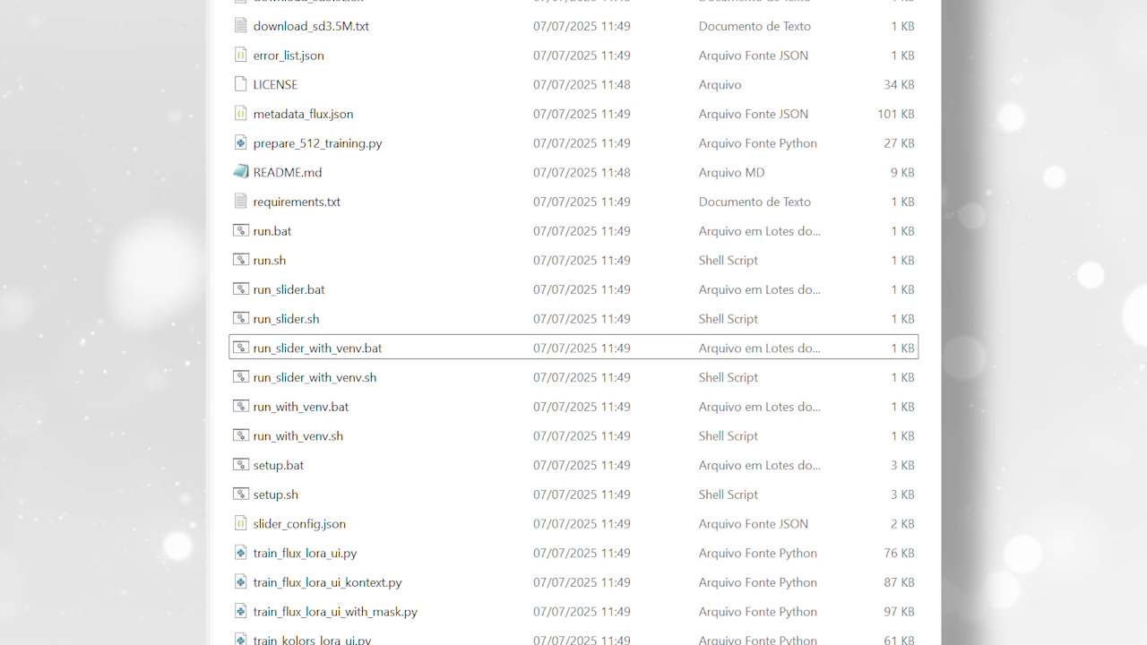
key(Return)
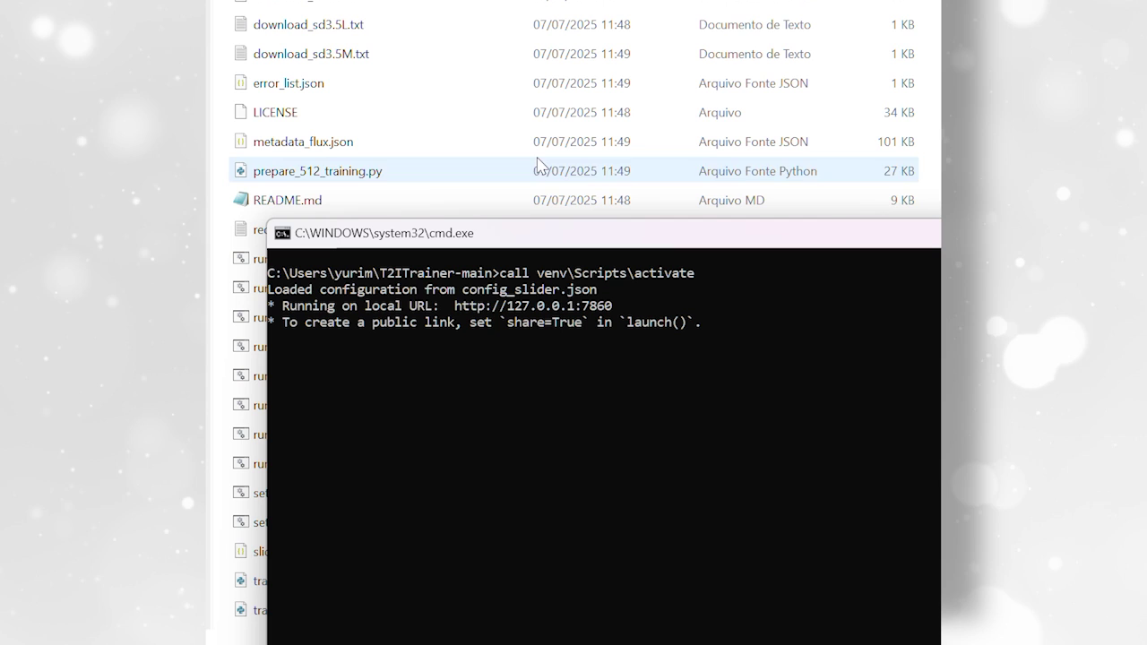
drag(544, 253, 495, 184)
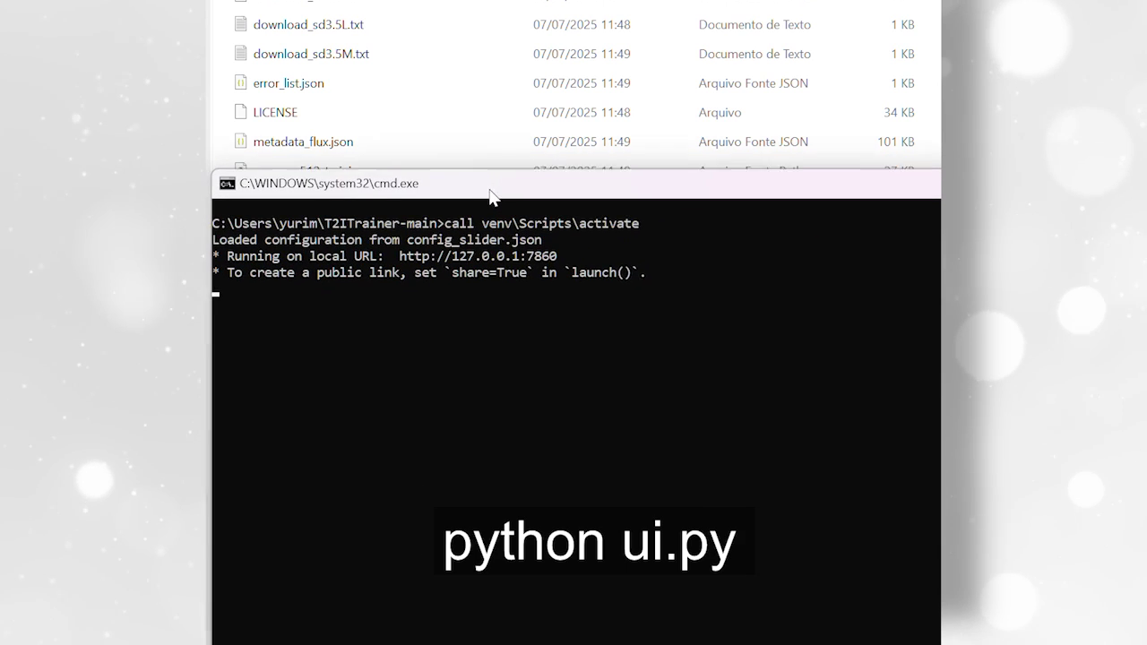
click(405, 246)
drag(408, 248, 560, 251)
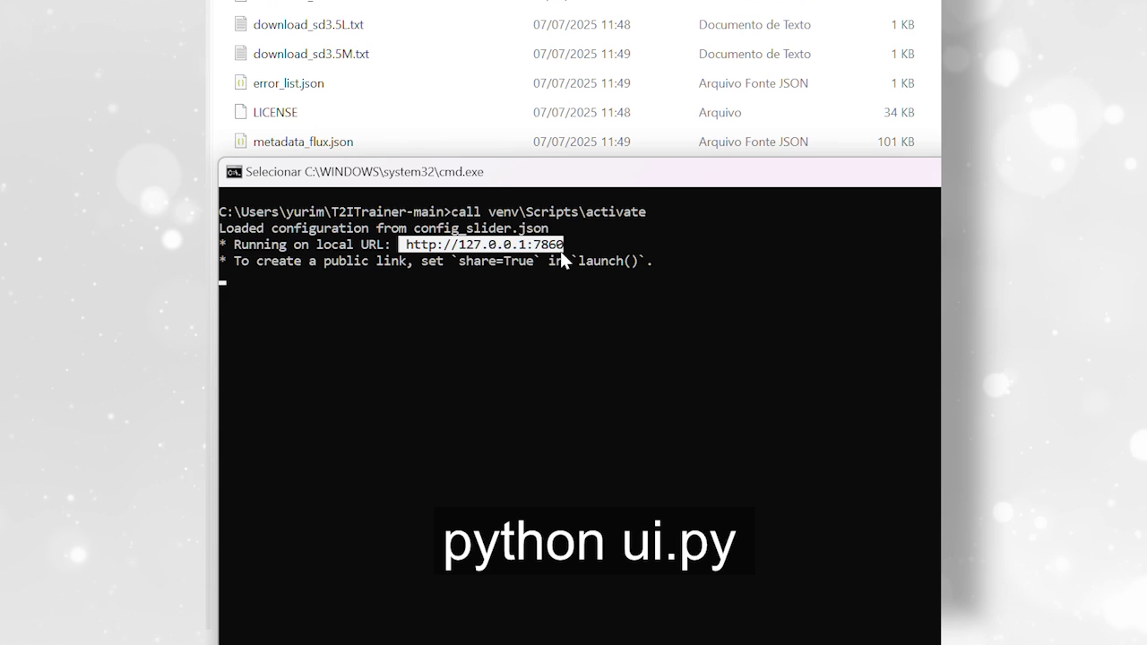
key(ctrl+c)
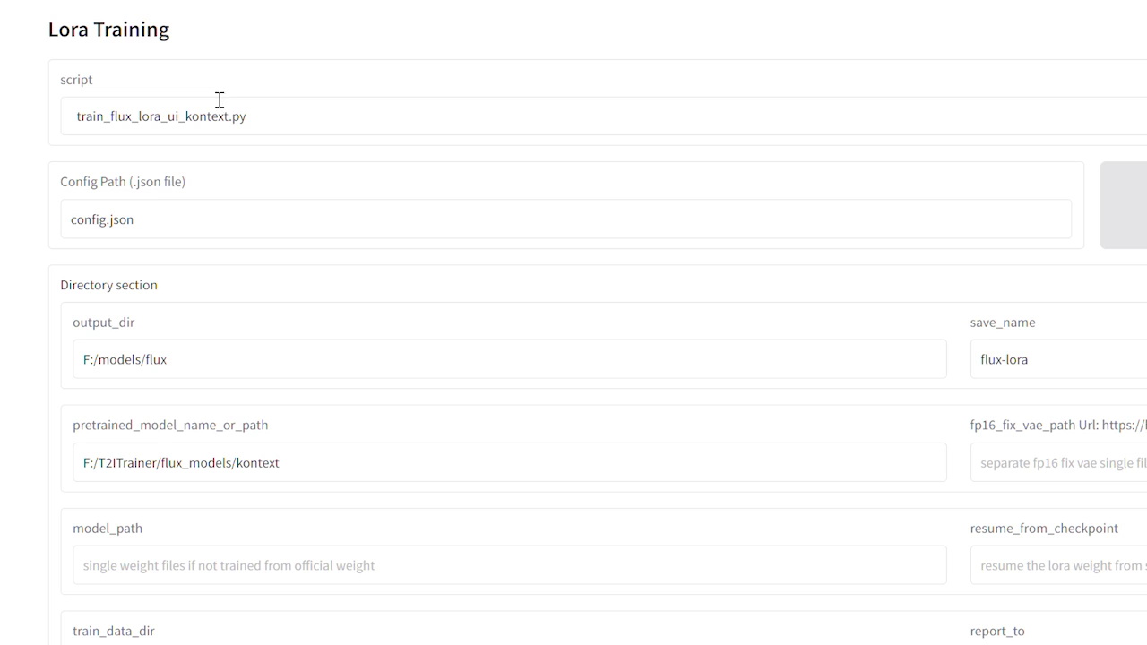
Keep train_flux_lora_ui_kontext.py and highlight the train_data_dir path and 1_T.jpg/1_R.jpg folder example.
click(248, 112)
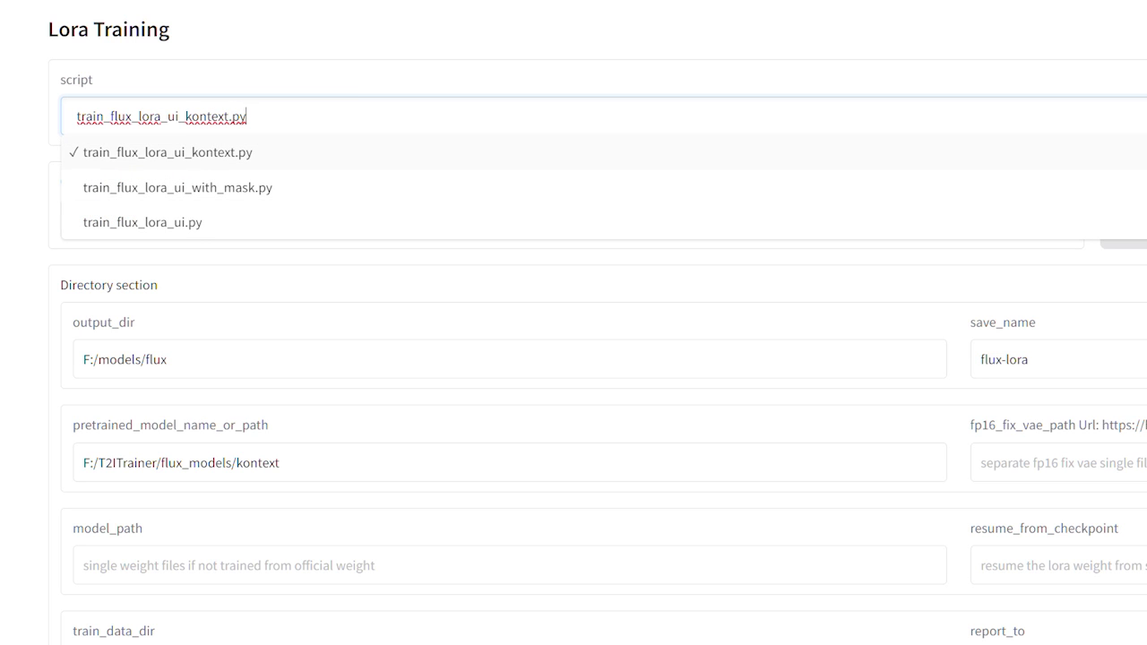
key(Escape)
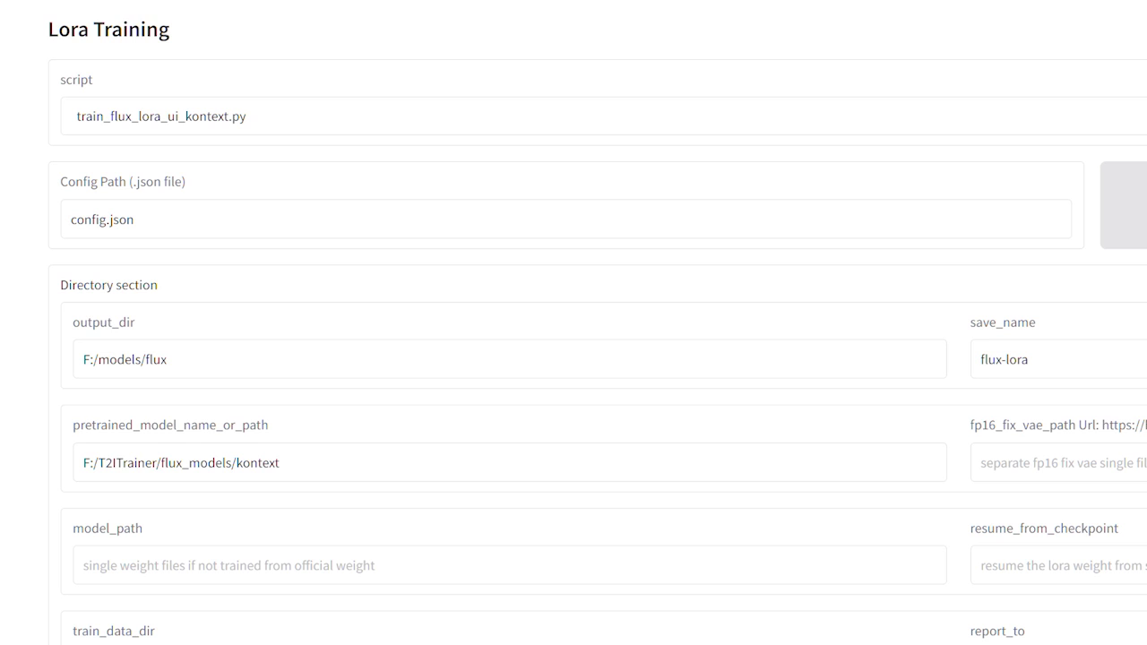
scroll(573, 359, down, 1)
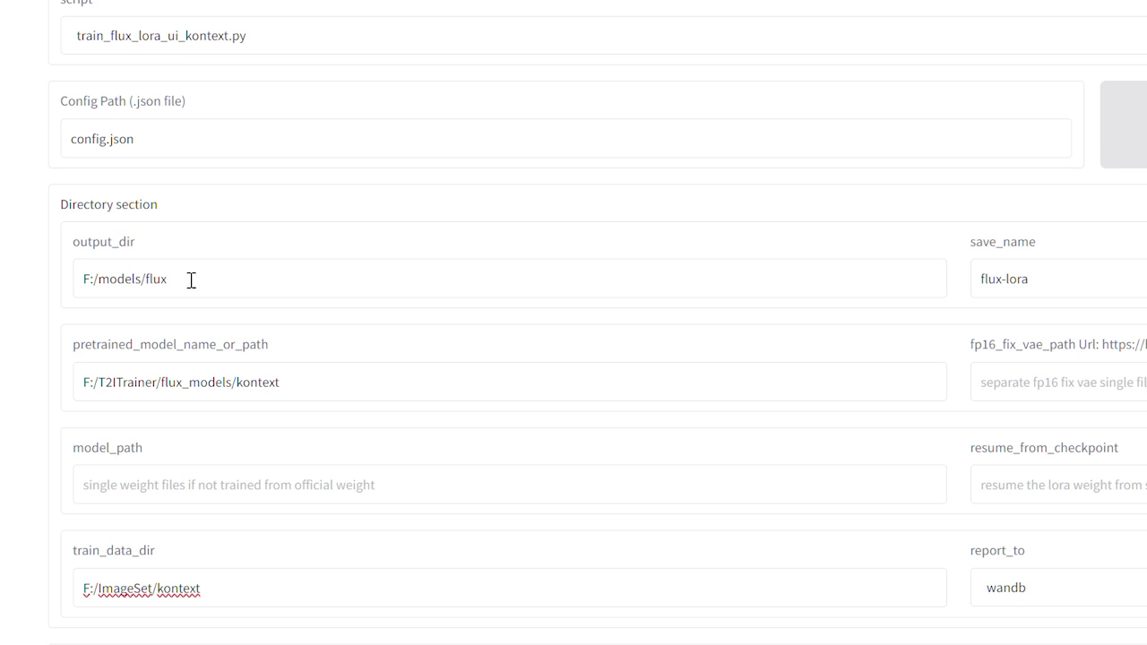
drag(231, 607, 5, 574)
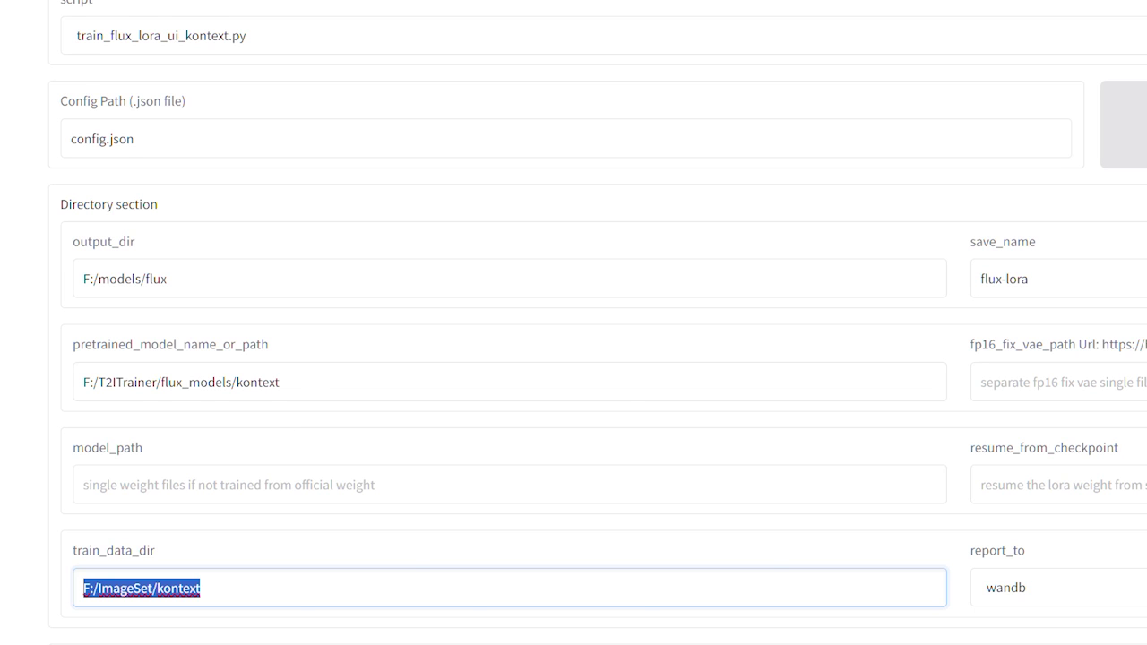
drag(131, 166, 189, 166)
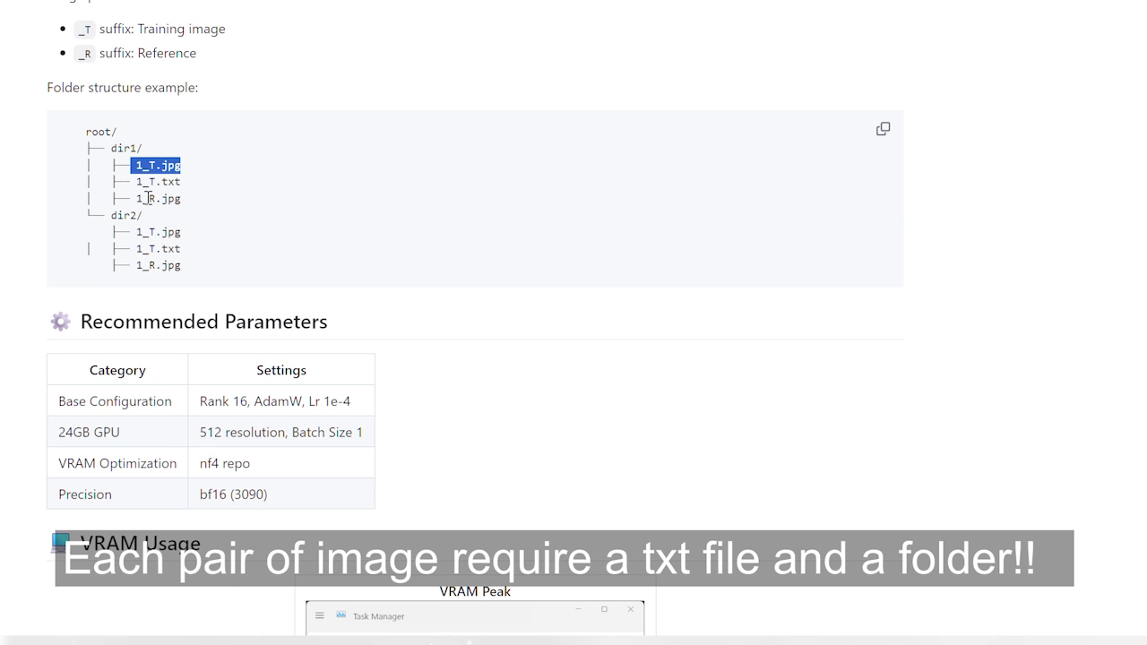
drag(136, 198, 189, 198)
drag(51, 87, 199, 95)
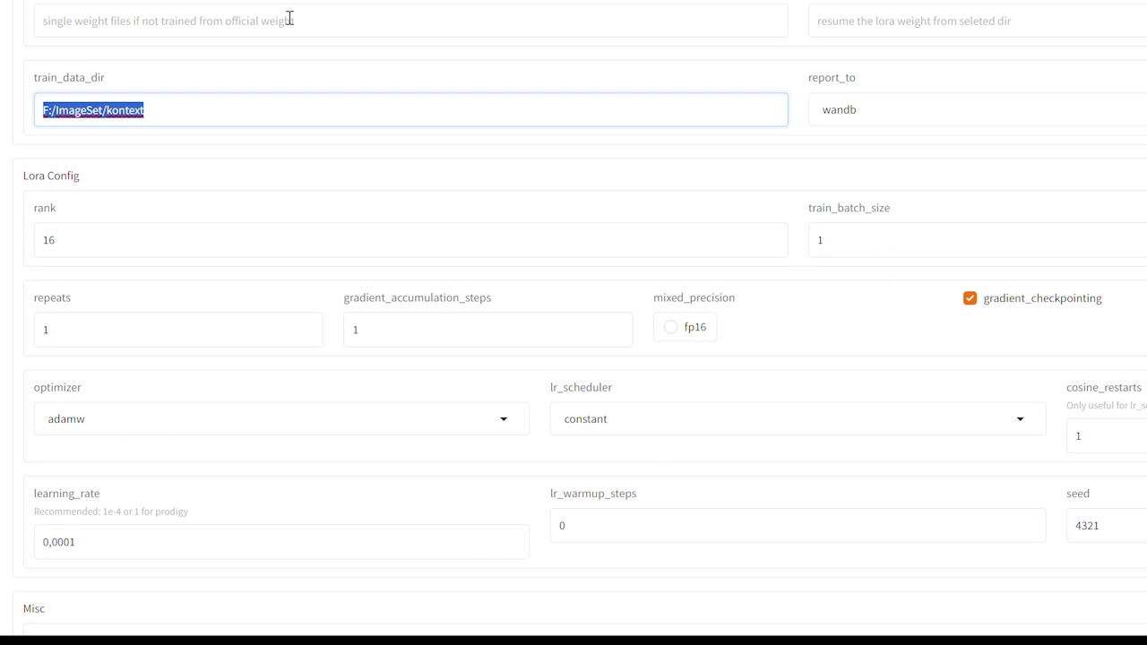
Change the LoRA rank from 16 to 32 and mark the Folder structure example line.
click(90, 225)
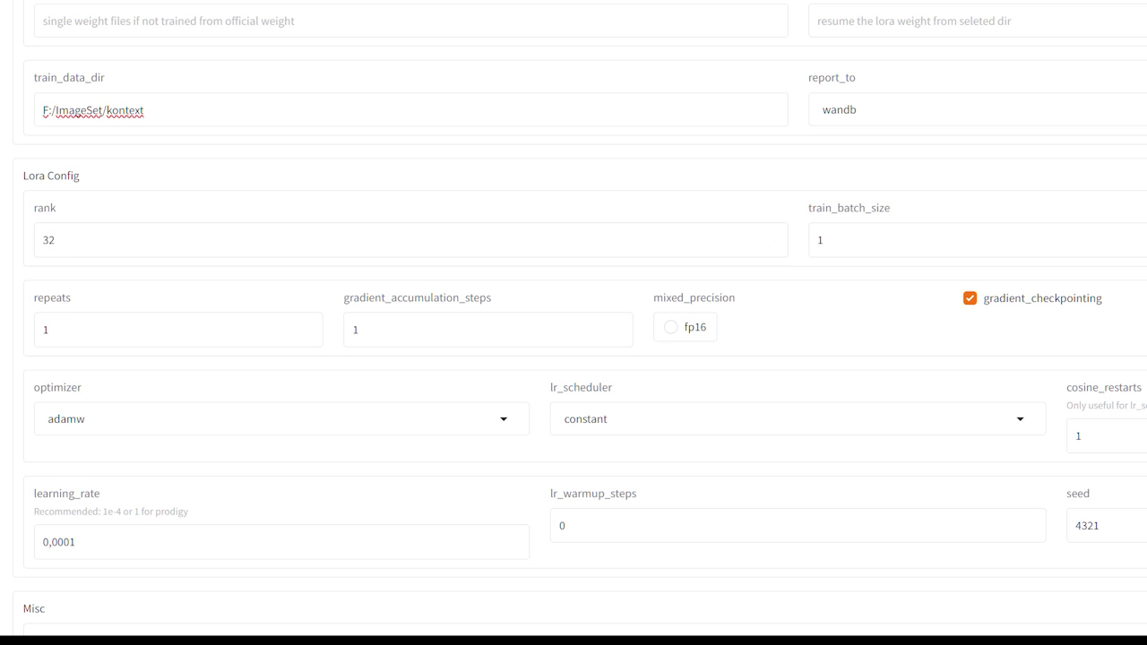
scroll(574, 322, down, 1)
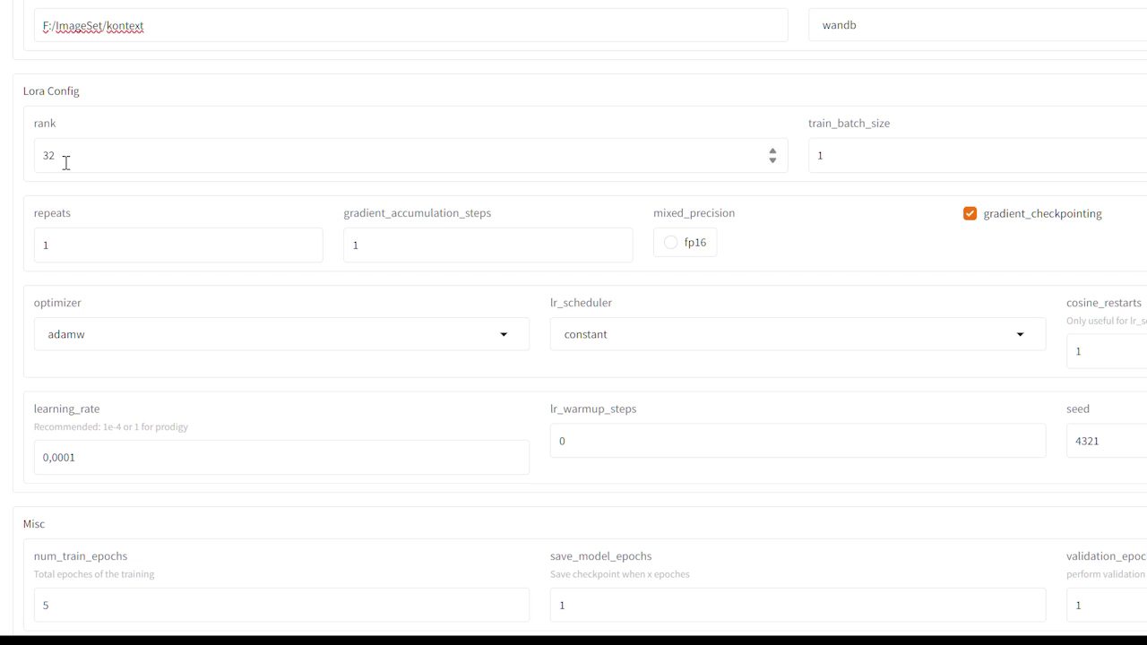
scroll(80, 294, down, 2)
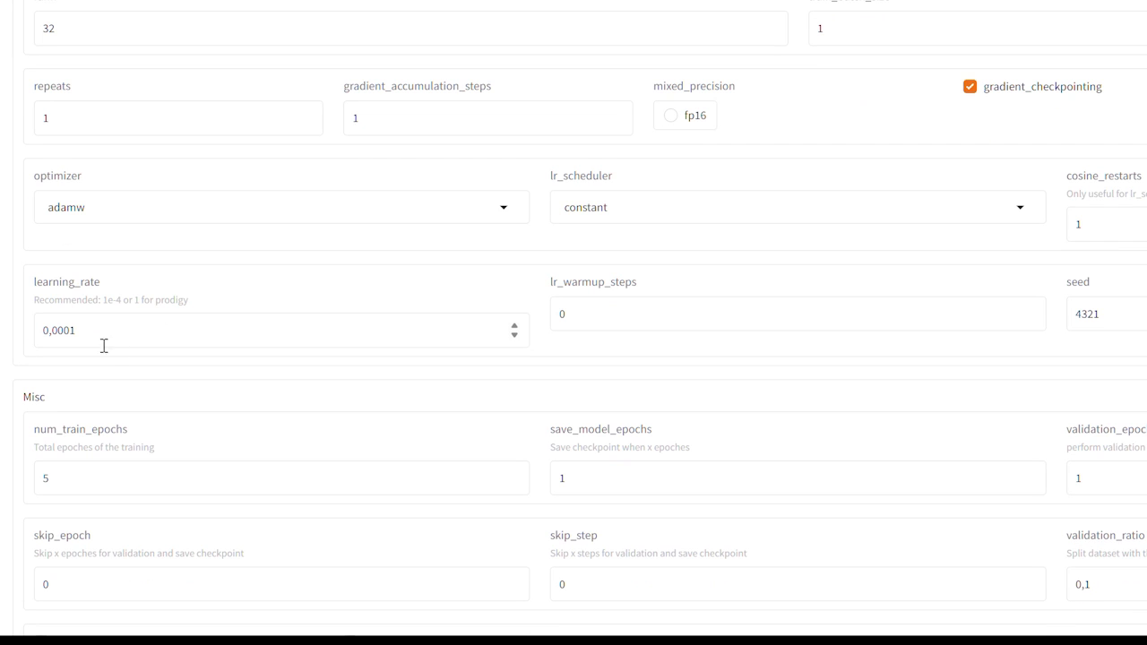
scroll(111, 343, down, 1)
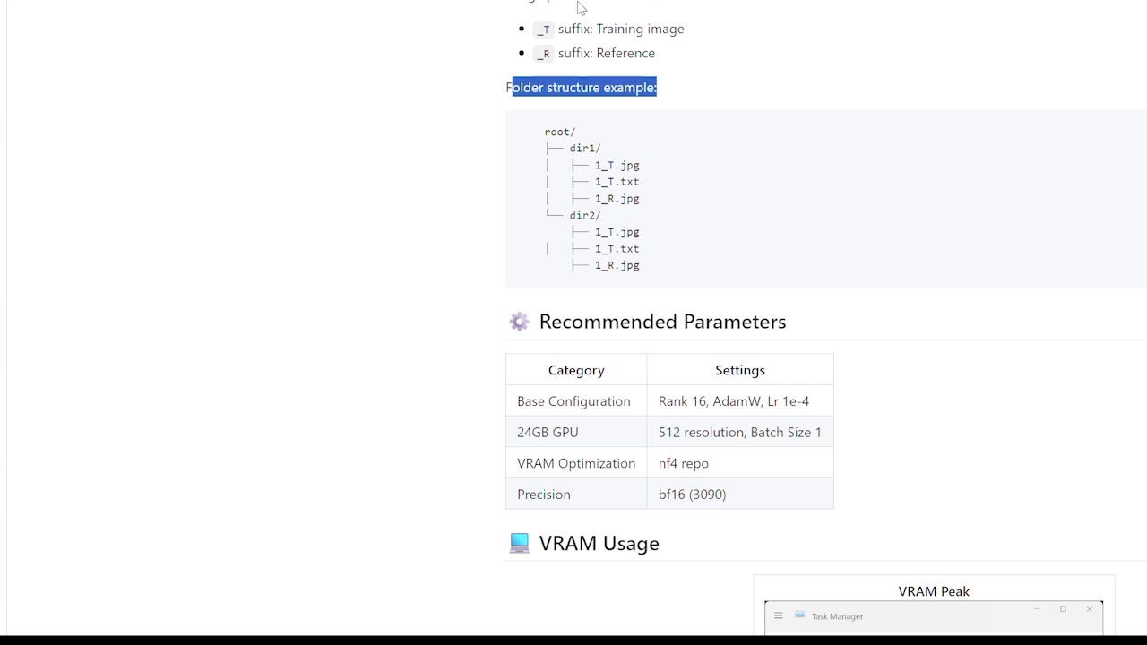
click(513, 85)
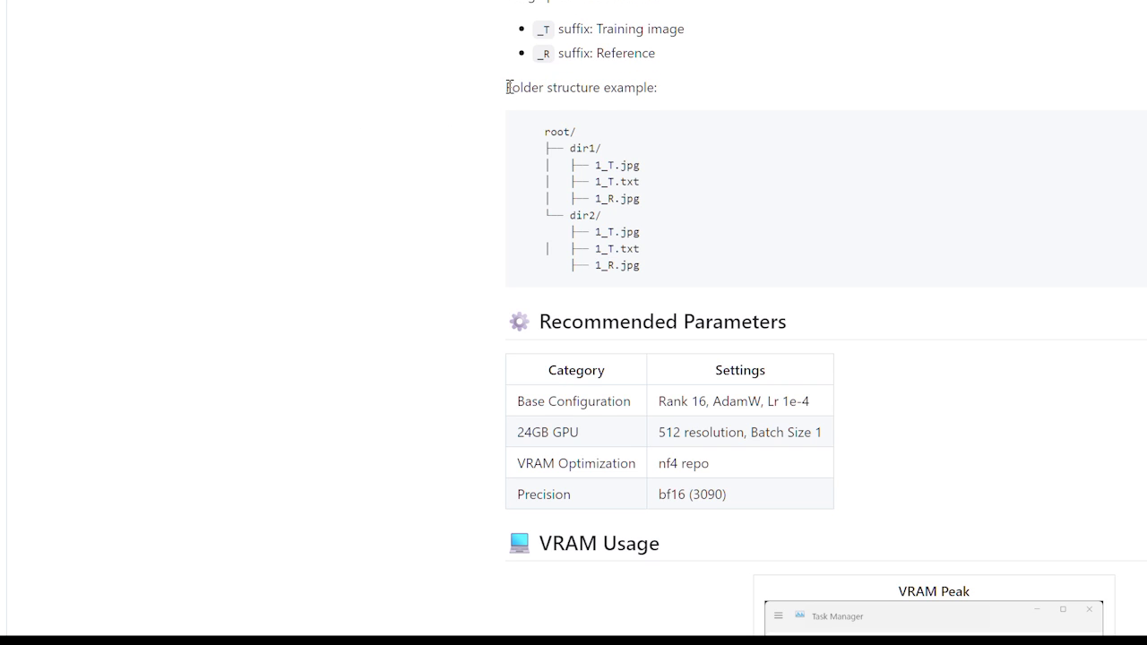
drag(517, 89, 606, 90)
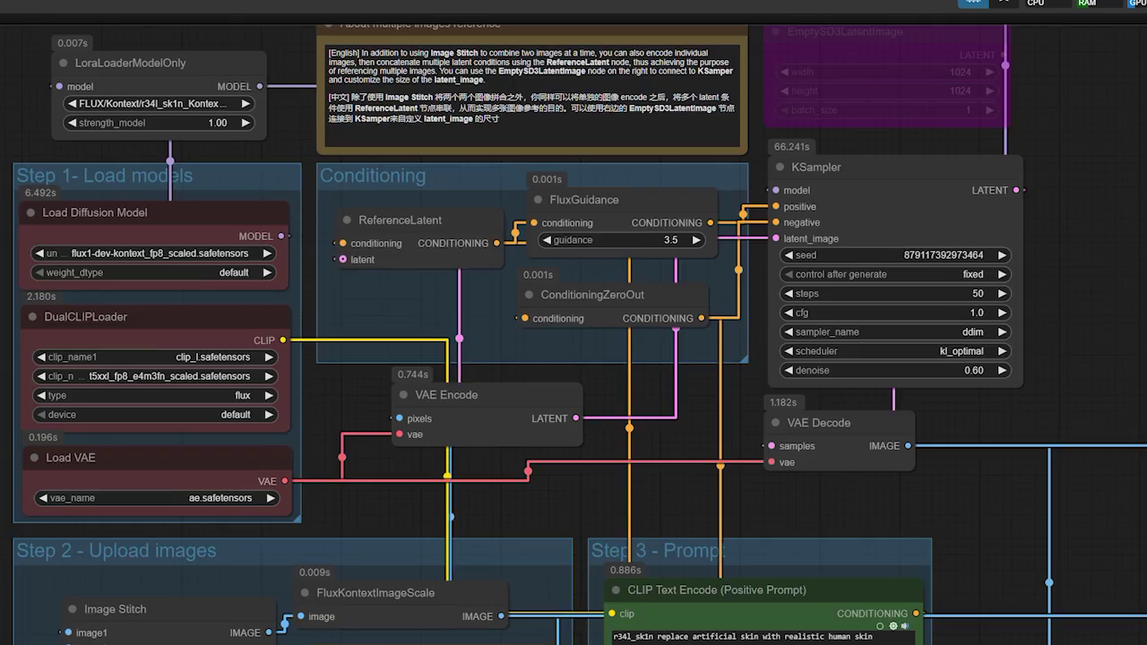
Zoom into the LoraLoaderModelOnly node to check the skin LoRA, then pan toward Image Compare.
scroll(92, 193, up, 5)
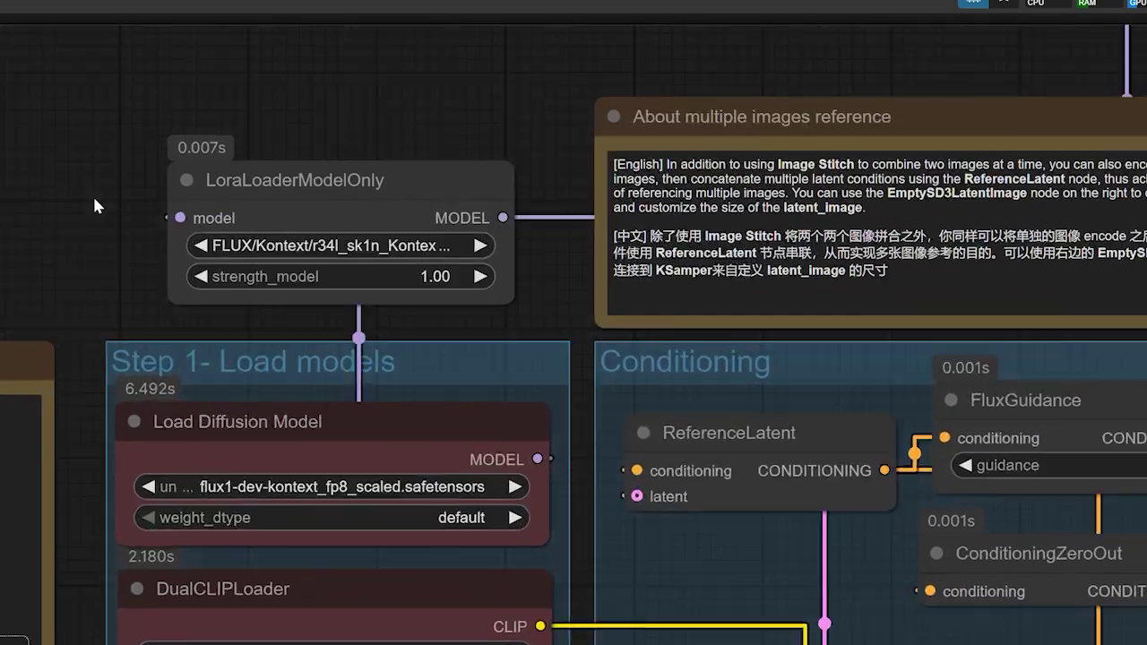
scroll(92, 193, up, 2)
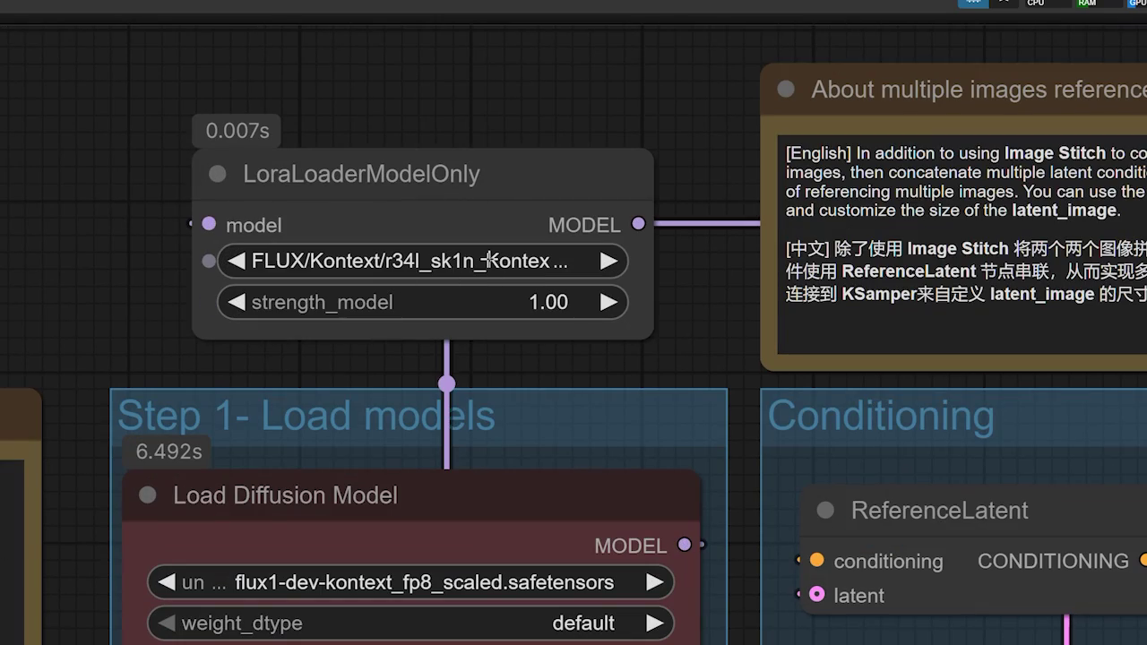
scroll(405, 559, down, 7)
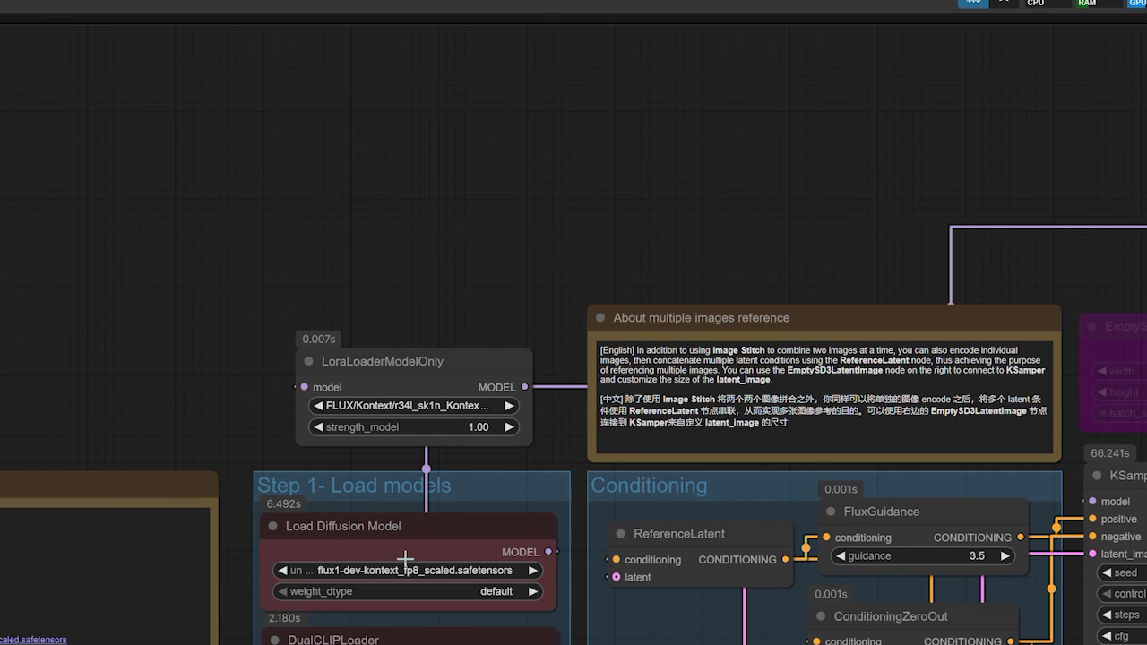
scroll(851, 627, down, 5)
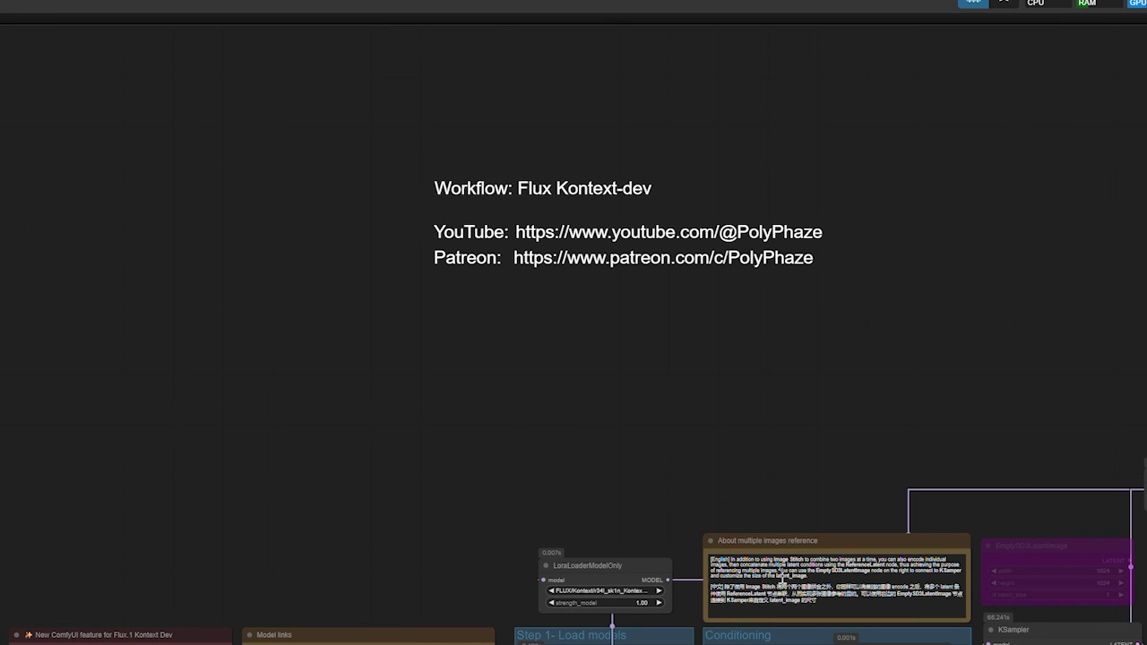
drag(702, 644, 650, 584)
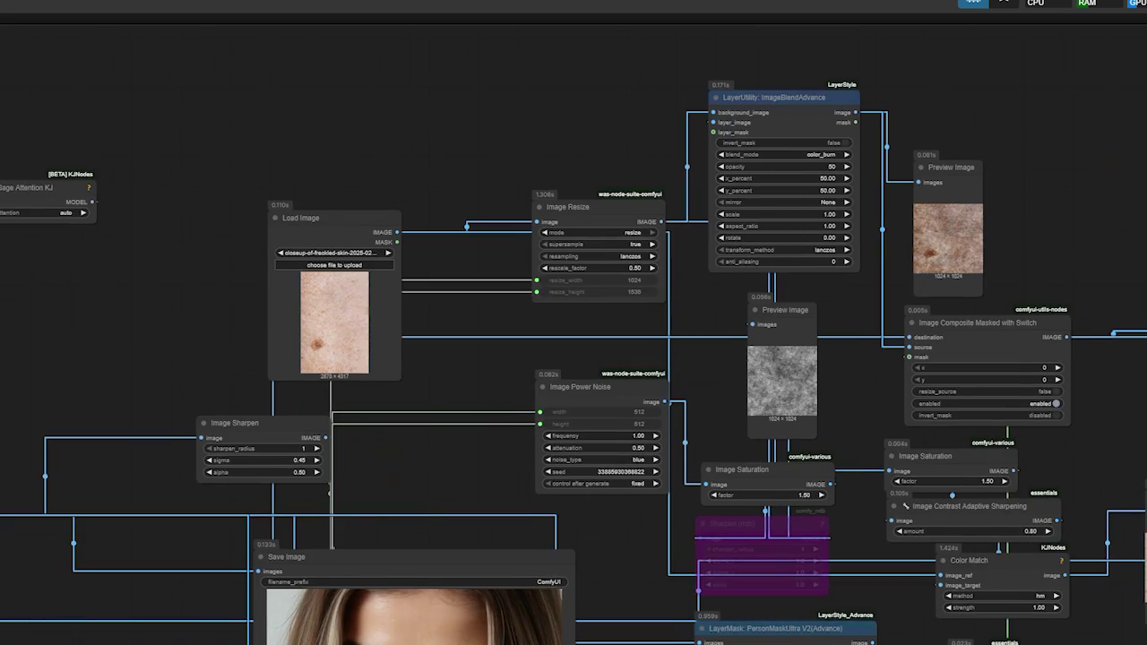
scroll(974, 581, right, 10)
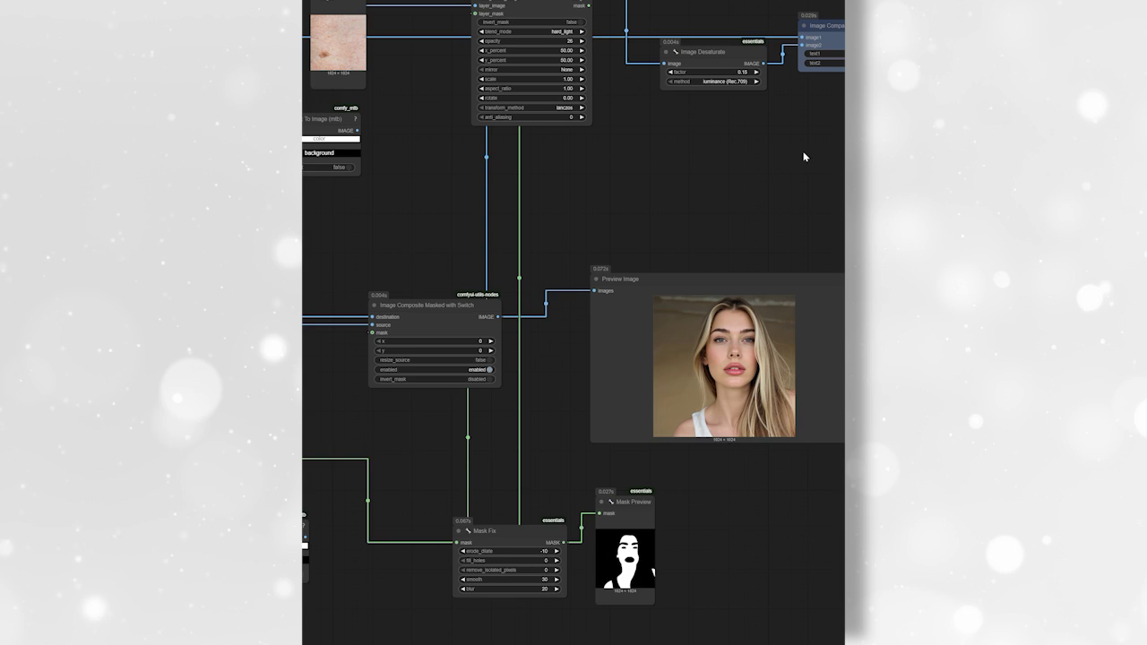
Centre the Preview Image node and zoom into the side-by-side skin comparison.
drag(532, 253, 282, 310)
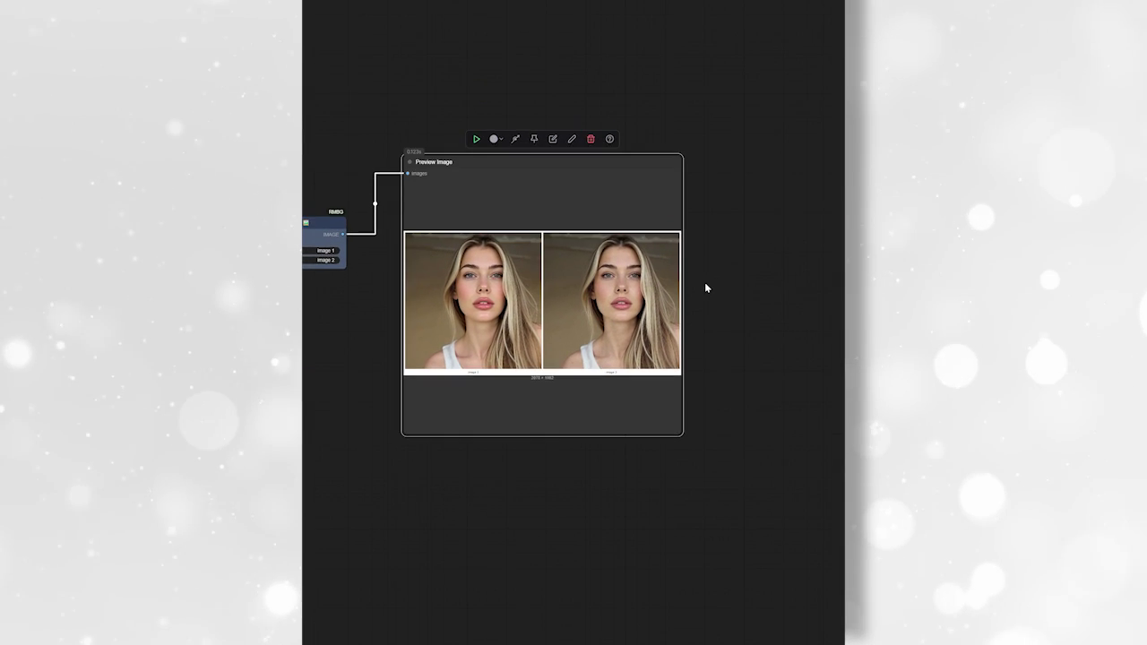
scroll(705, 282, up, 10)
scroll(535, 285, up, 4)
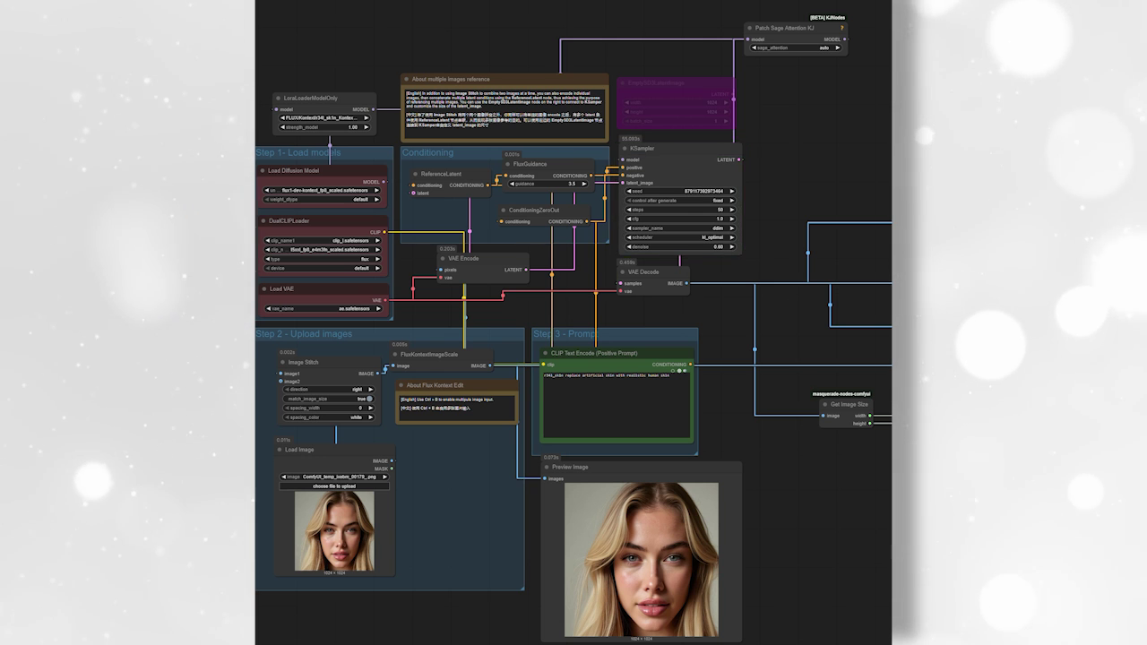
Pan past the mask and compositing nodes and zoom into the RMBG Preview Image comparison.
drag(1016, 644, 517, 630)
drag(994, 614, 537, 571)
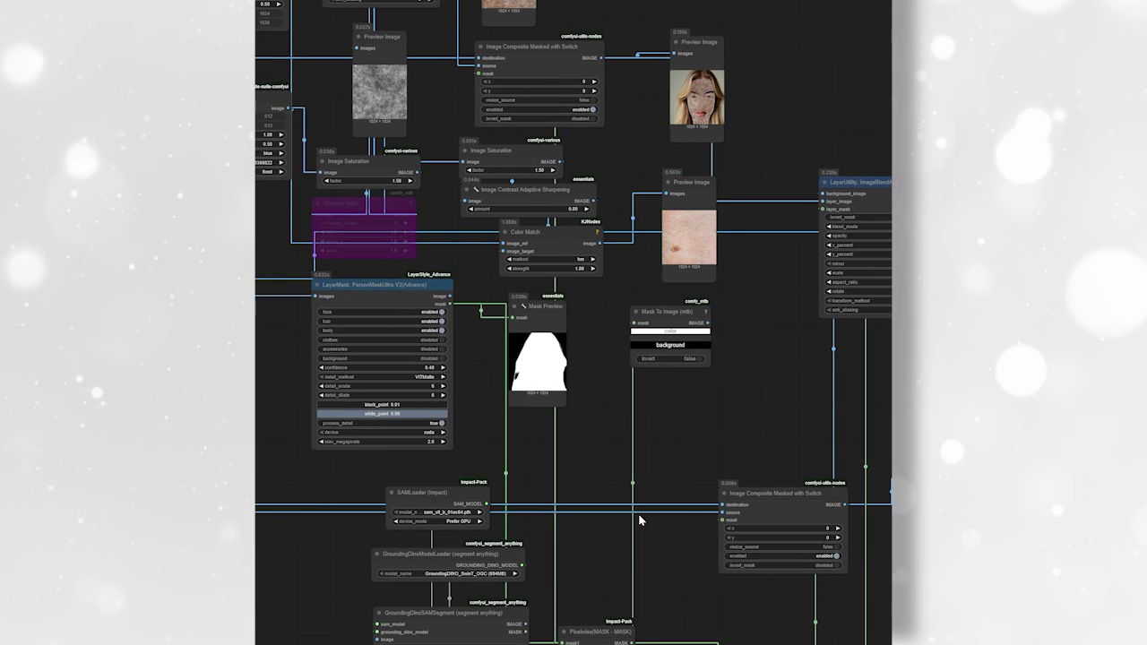
drag(721, 410, 314, 364)
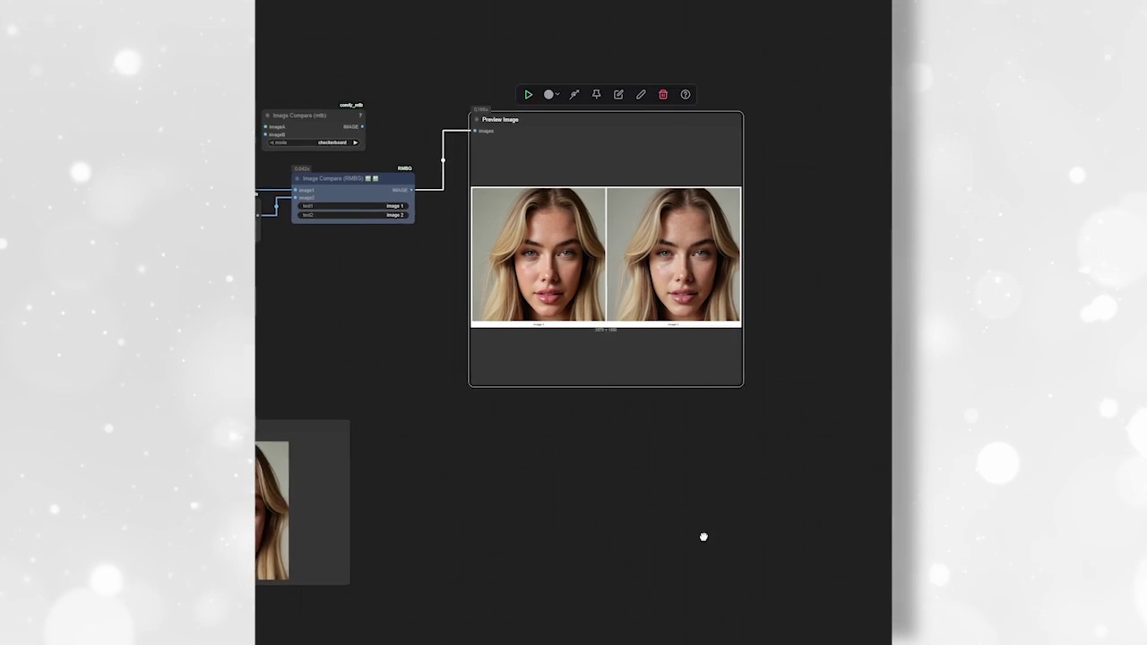
drag(704, 535, 653, 486)
scroll(653, 487, up, 2)
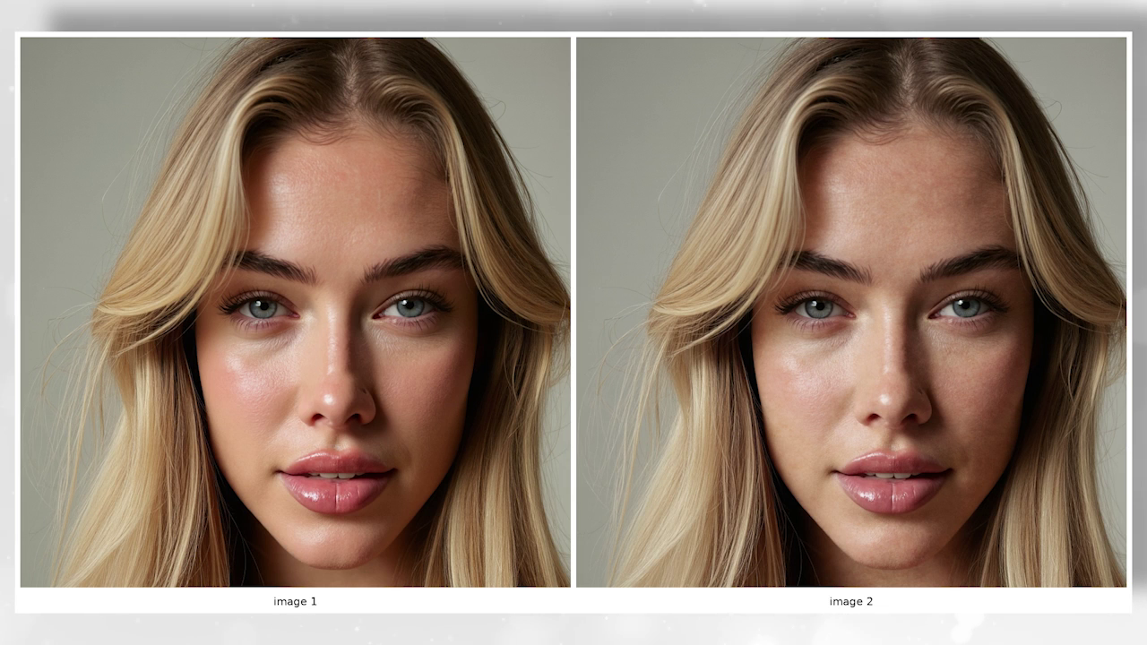